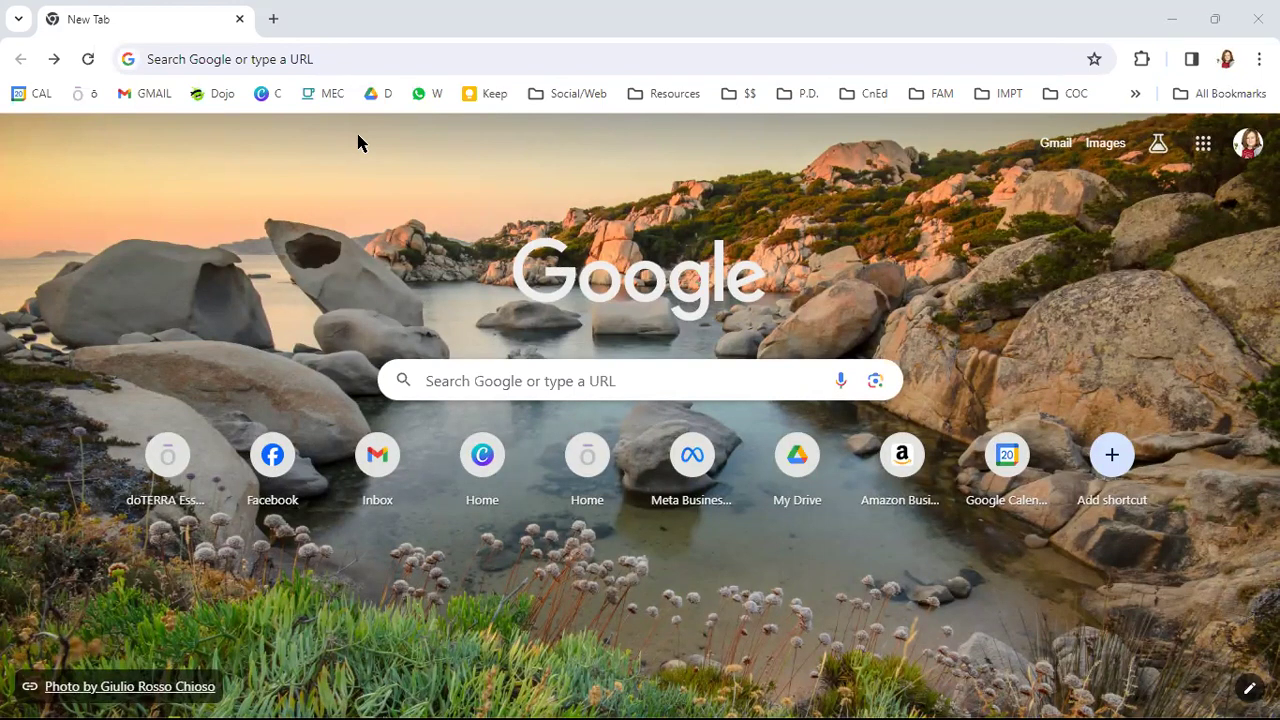
# - Enter wallaceid.fun in Chrome's address bar and load the Visit Wallace Idaho homepage
pyautogui.click(346, 59)
pyautogui.write('wallaceid.fun')
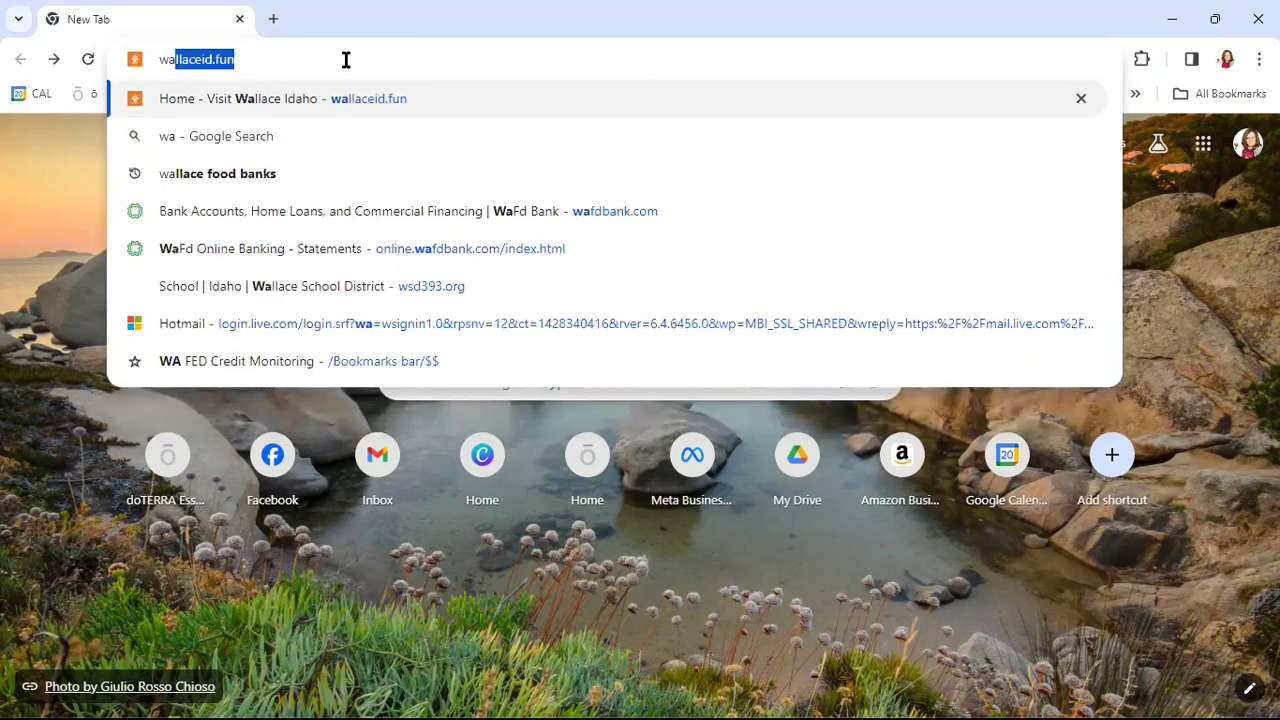
pyautogui.click(346, 59)
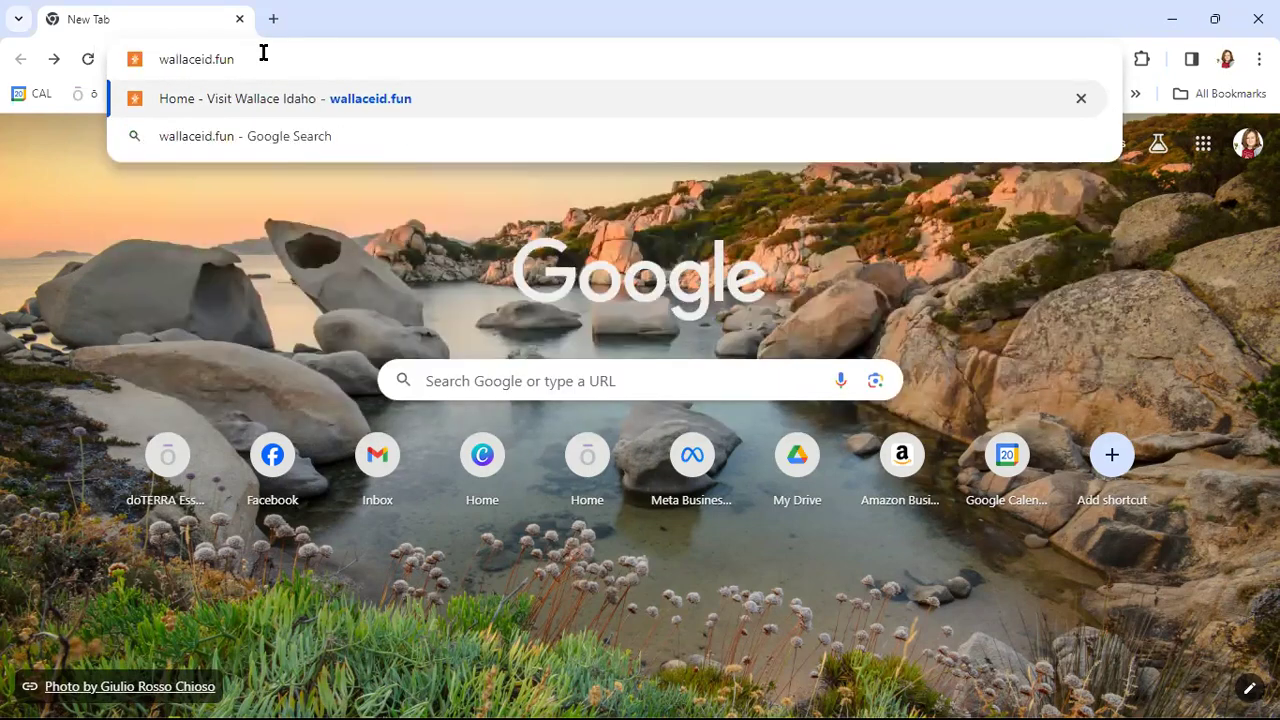
pyautogui.moveTo(258, 59); pyautogui.dragTo(148, 59)
pyautogui.click(300, 65)
pyautogui.press('Return')
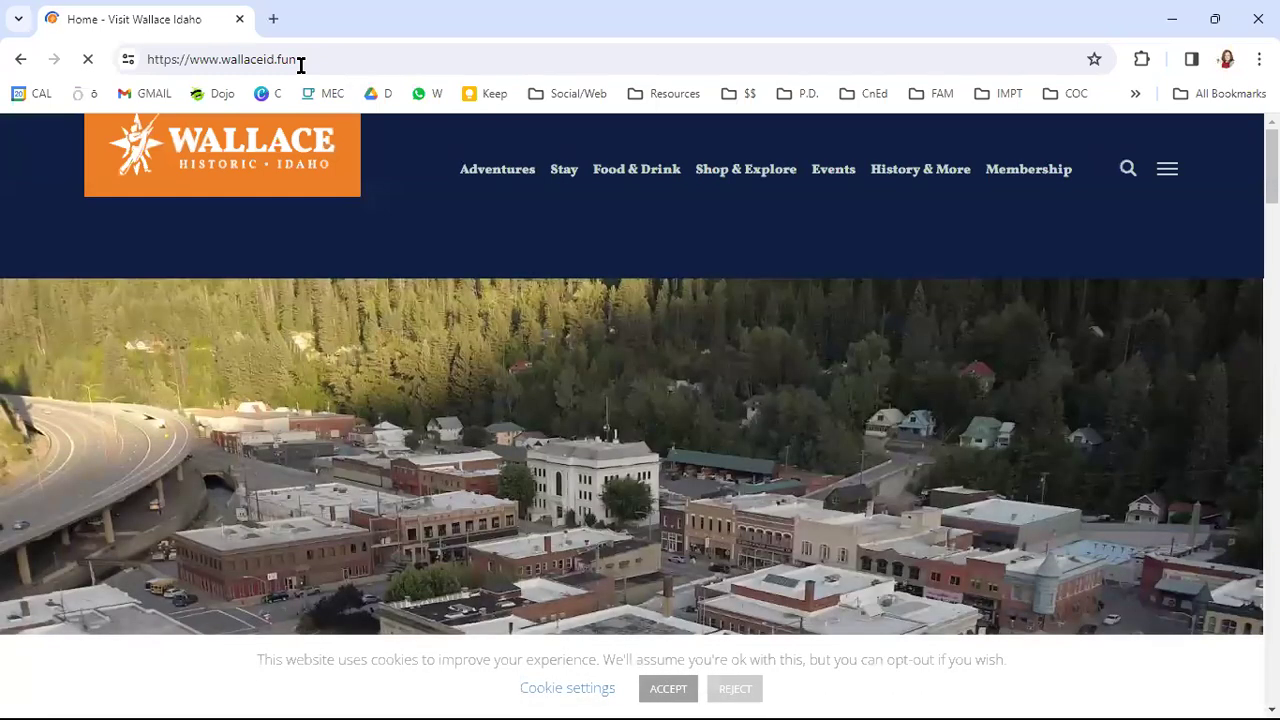
# - Accept the cookie notice and bring up the Membership menu with its member login option
pyautogui.click(679, 691)
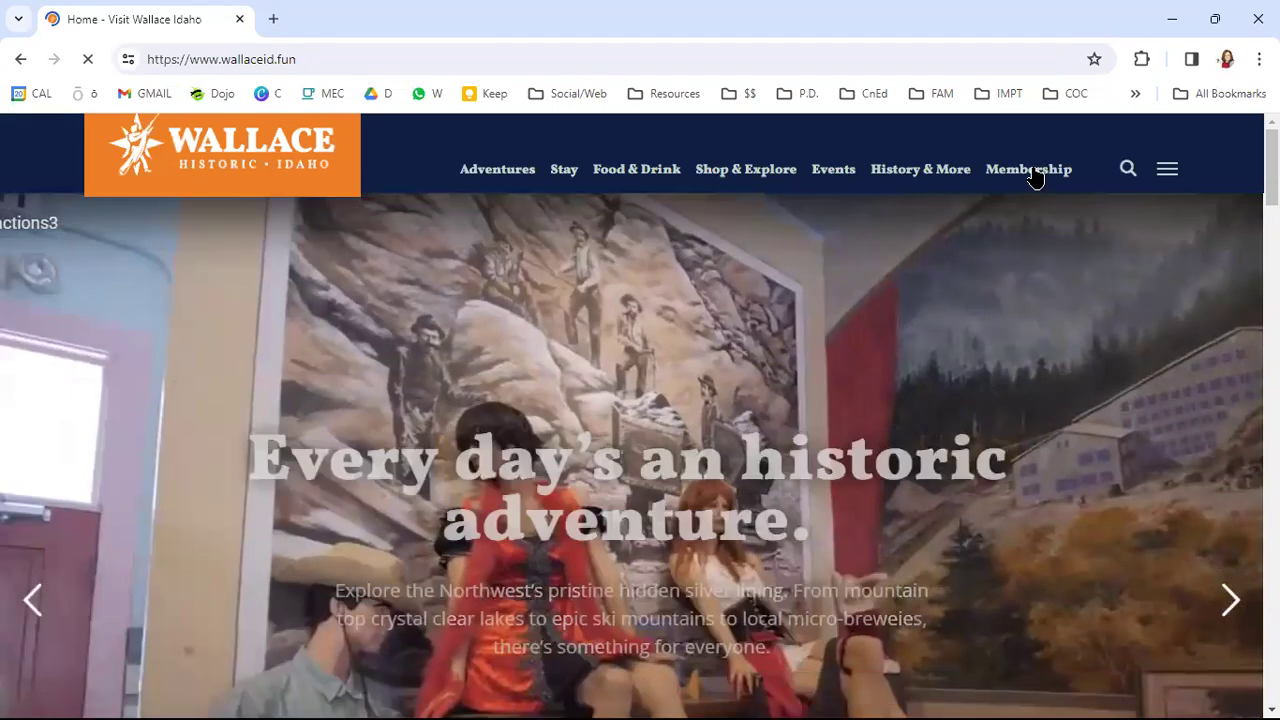
pyautogui.moveTo(1035, 177)
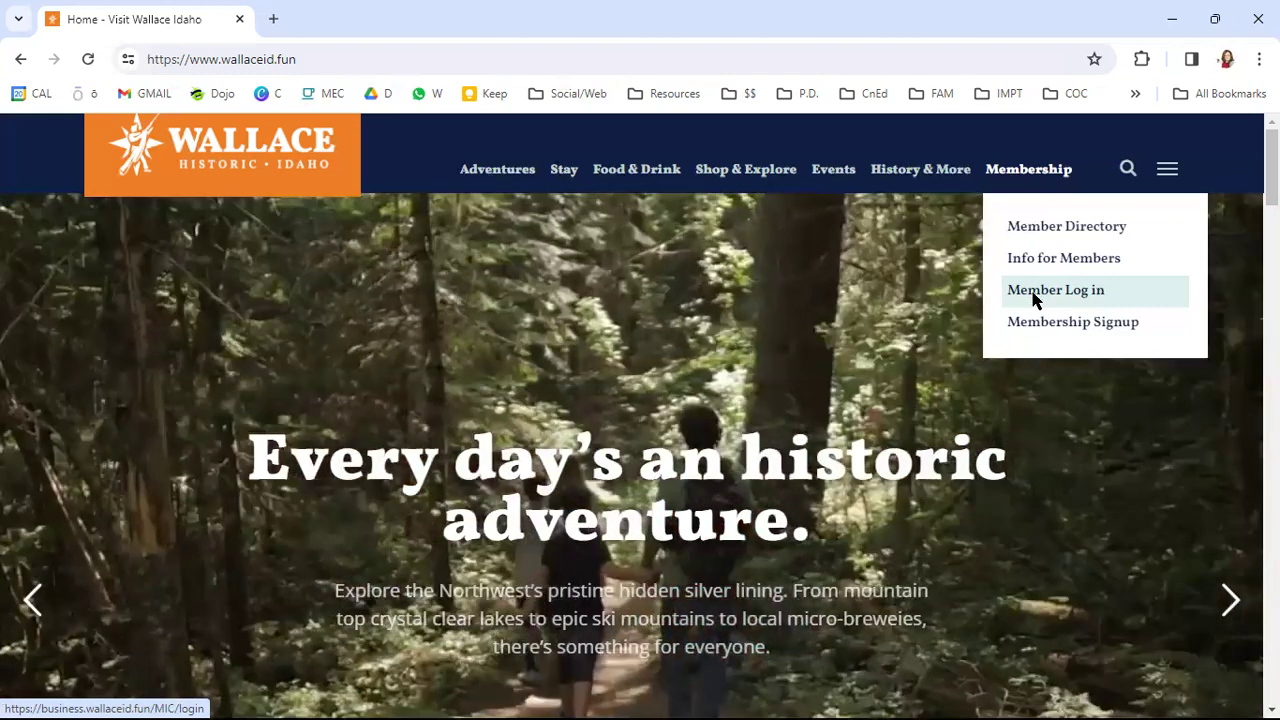
# - Go to Member Log in and sign in with the member's e-mail username and password
pyautogui.click(1035, 299)
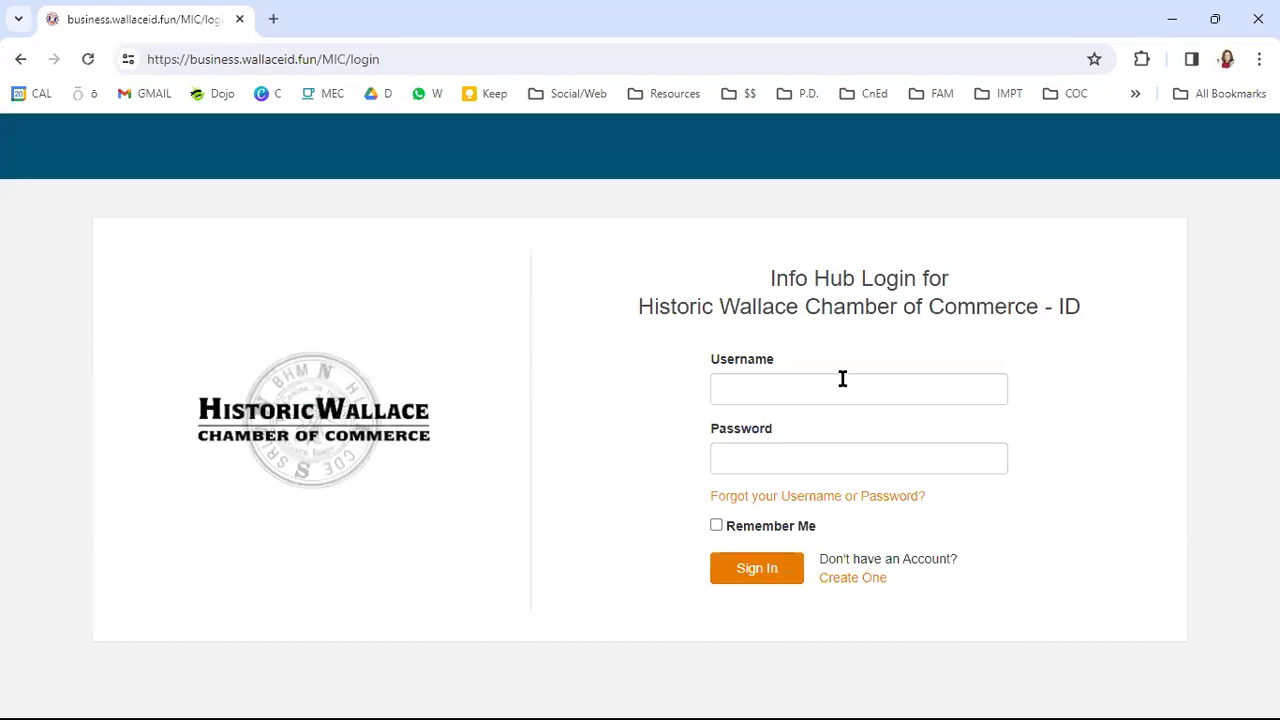
pyautogui.click(837, 378)
pyautogui.write('sonat')
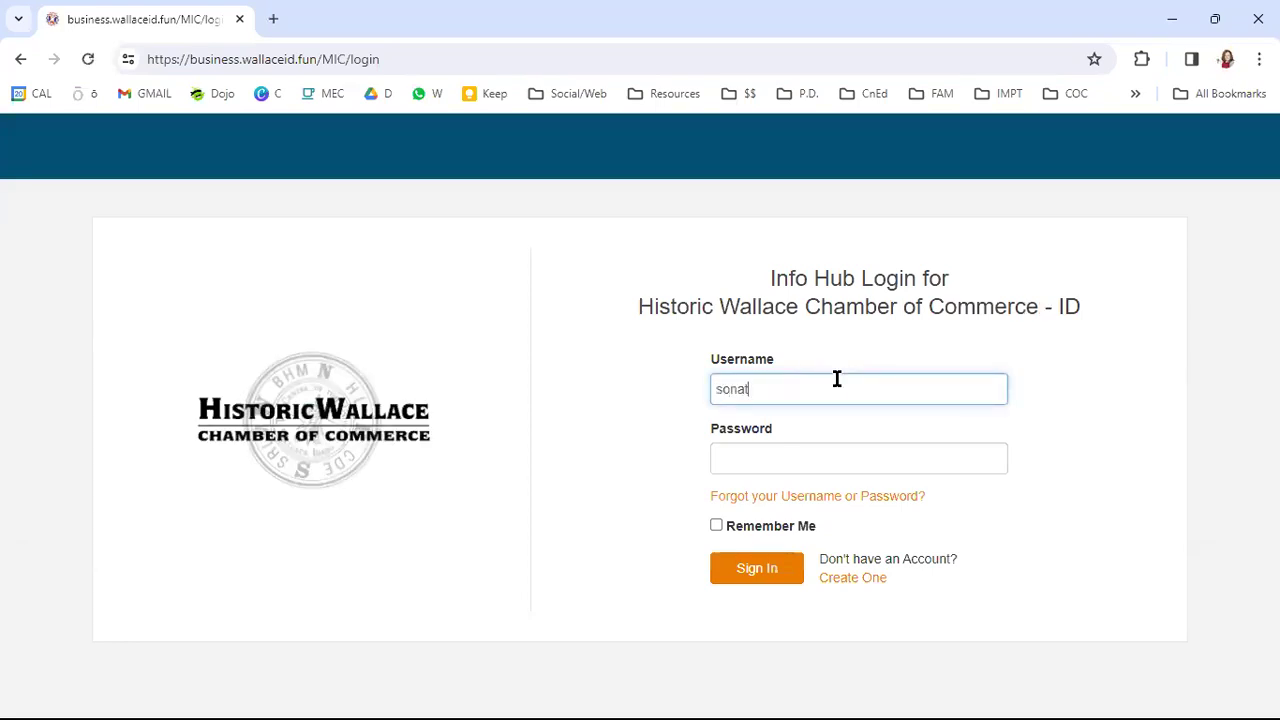
pyautogui.press('BackSpace')
pyautogui.press('BackSpace')
pyautogui.press('BackSpace')
pyautogui.press('BackSpace')
pyautogui.write('So')
pyautogui.press('BackSpace')
pyautogui.press('BackSpace')
pyautogui.press('Tab')
pyautogui.write('**********')
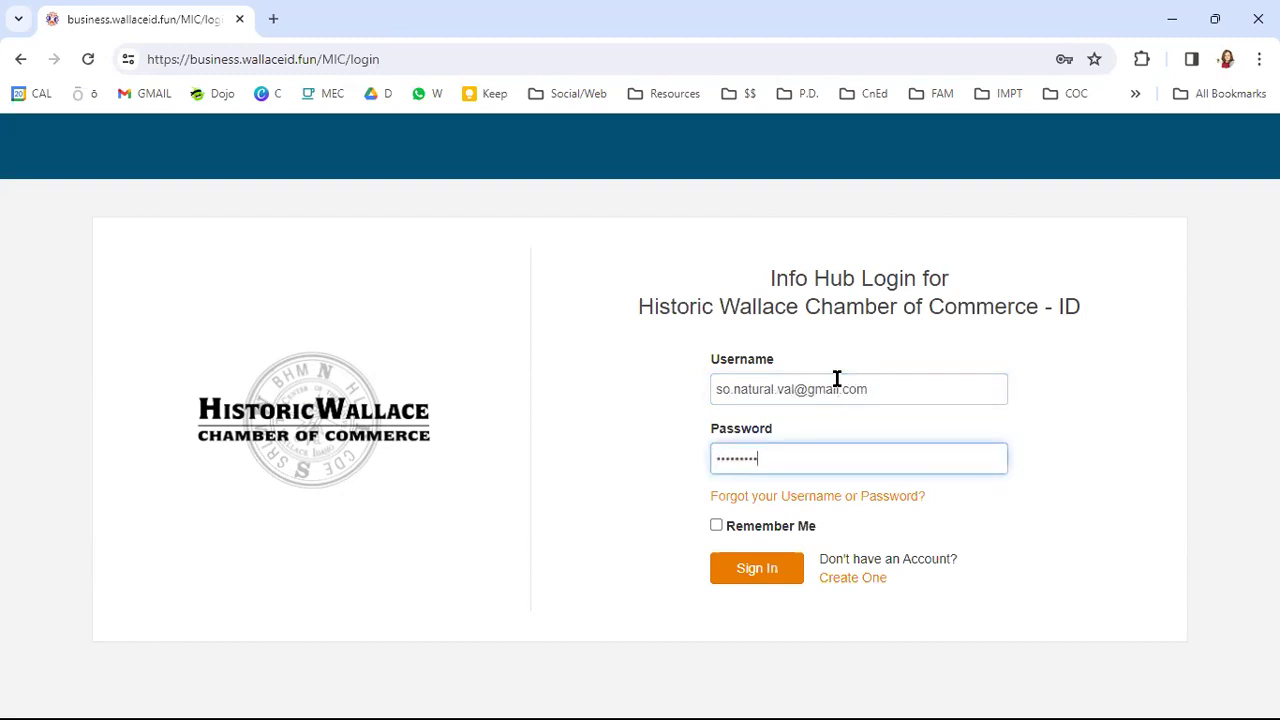
pyautogui.click(745, 583)
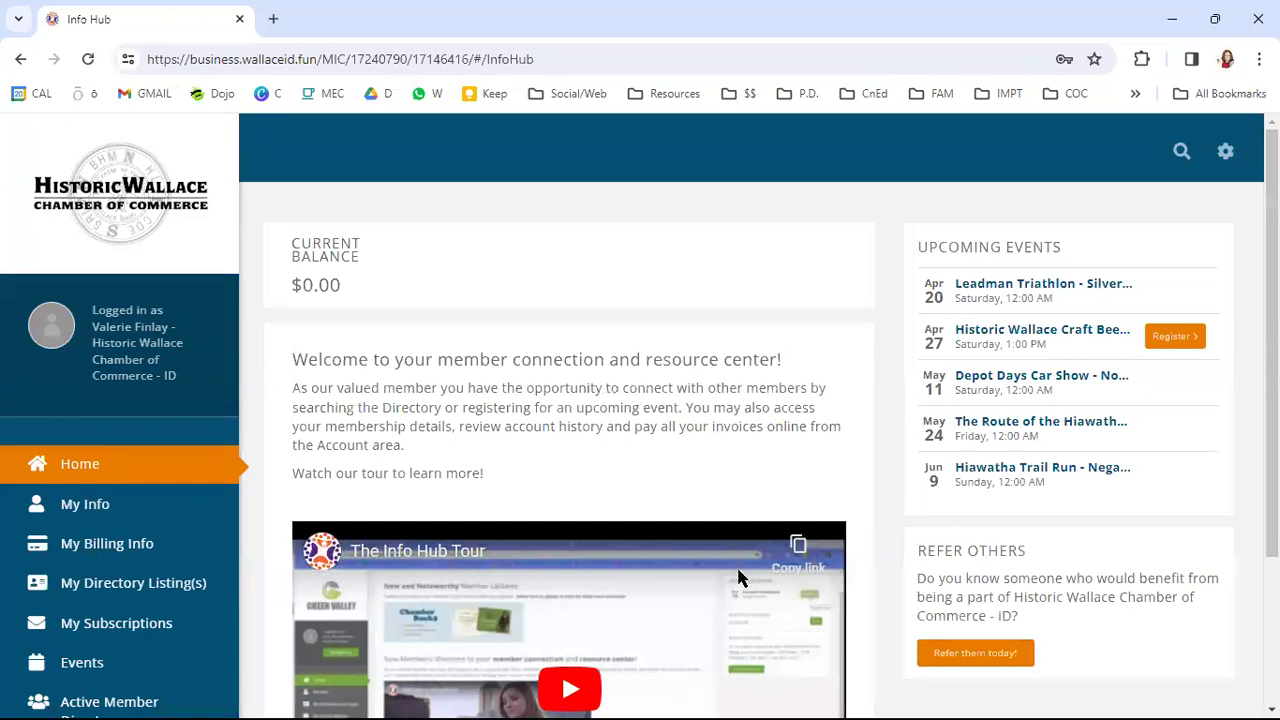
# - Scroll down the home page to the welcome text and The Info Hub Tour video
pyautogui.scroll(-1, 492, 420)
pyautogui.scroll(-1, 492, 420)
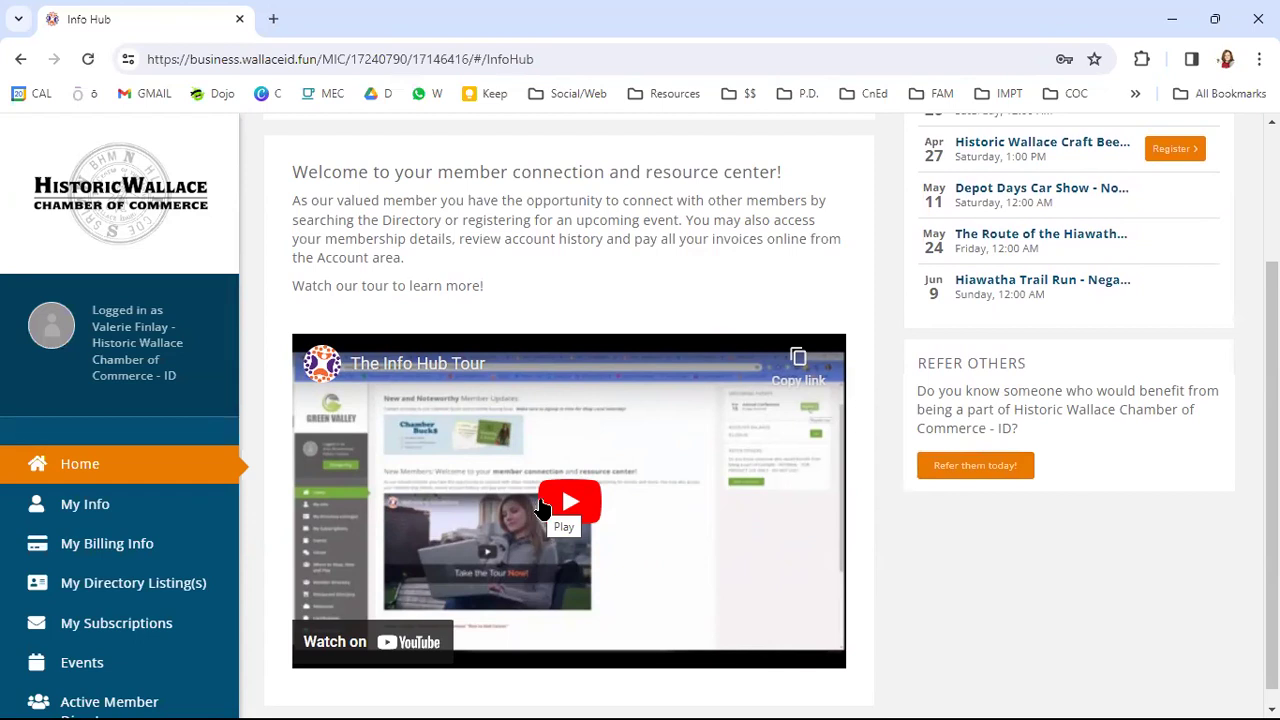
pyautogui.scroll(2, 541, 508)
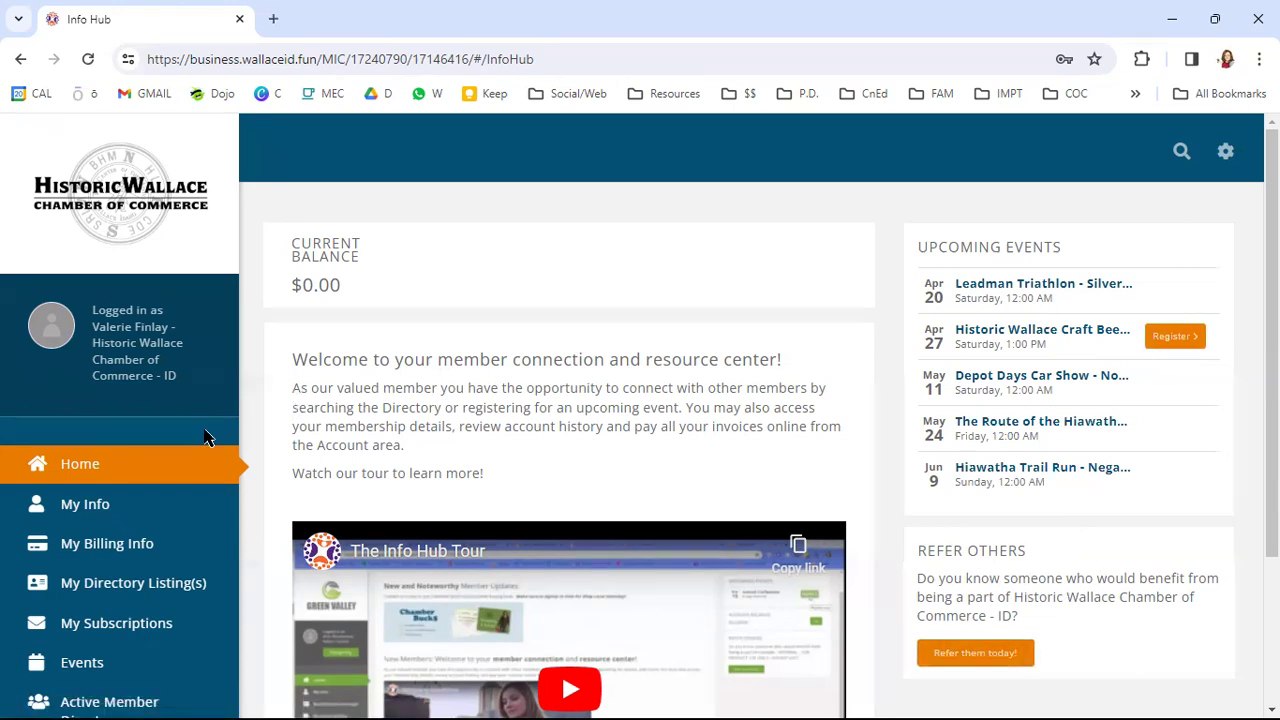
# - Open My Info from the sidebar and scroll down to the Business Category section
pyautogui.scroll(-1, 203, 435)
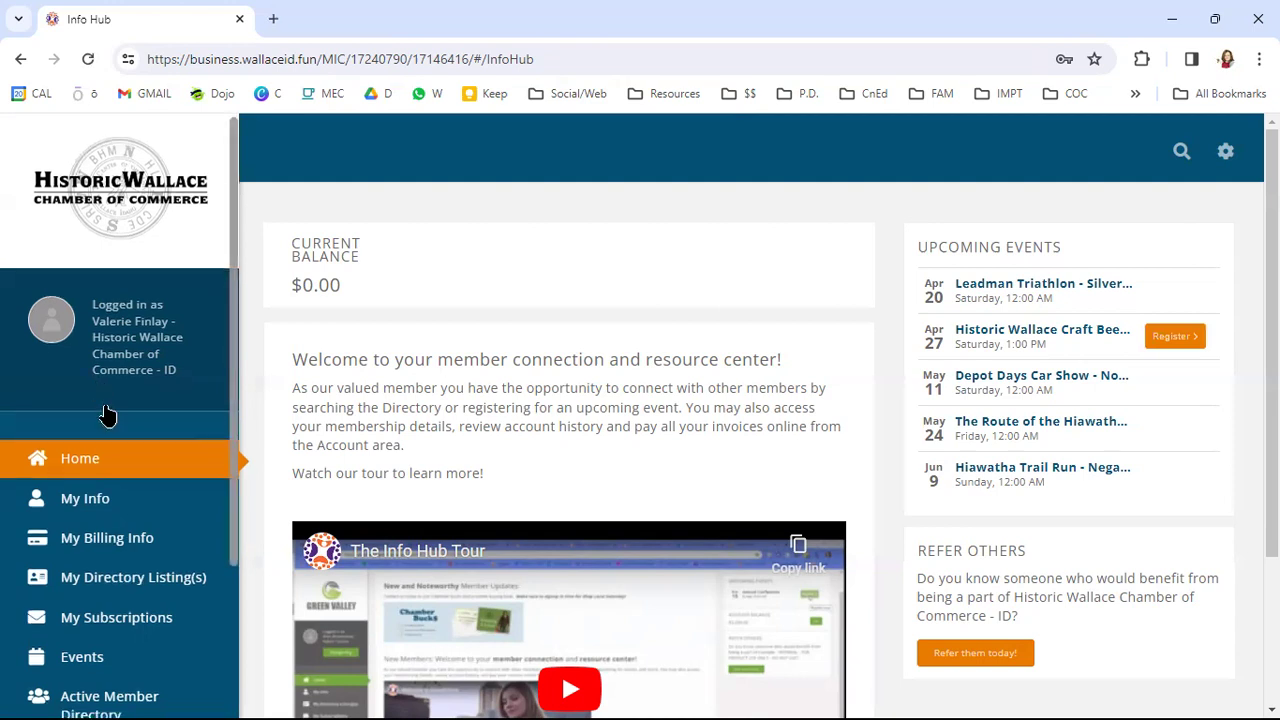
pyautogui.scroll(-2, 186, 420)
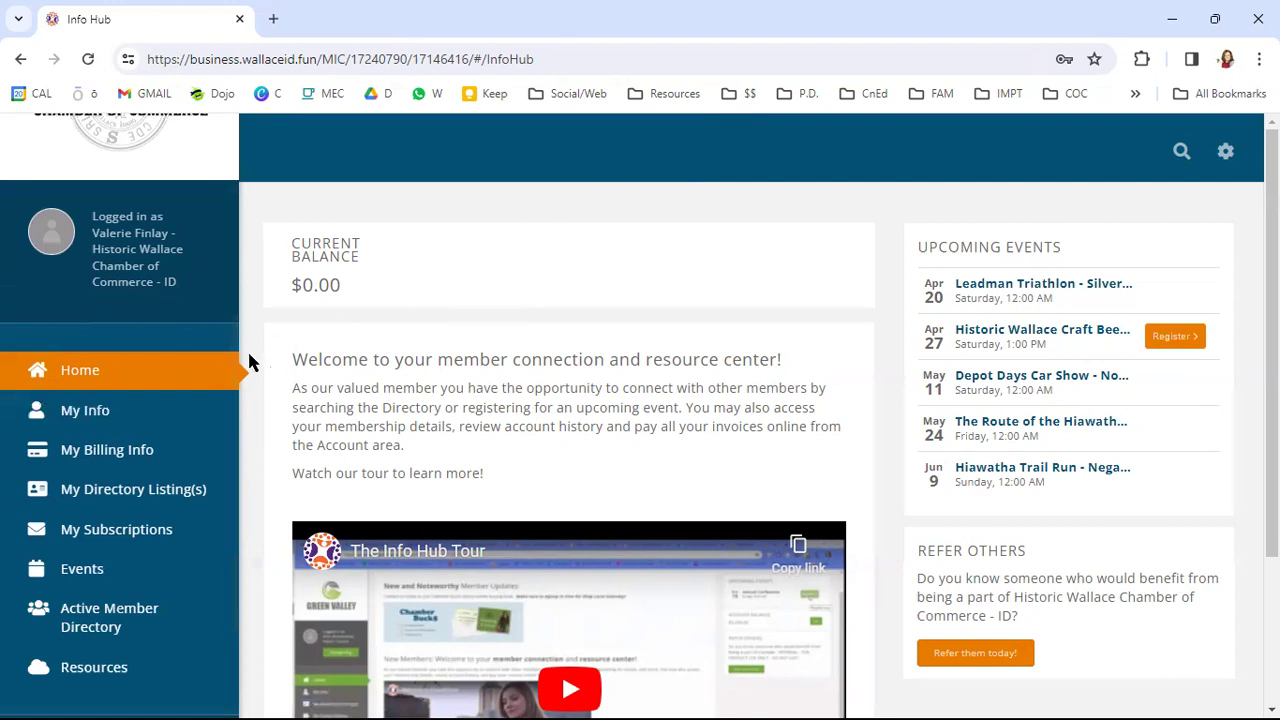
pyautogui.click(131, 418)
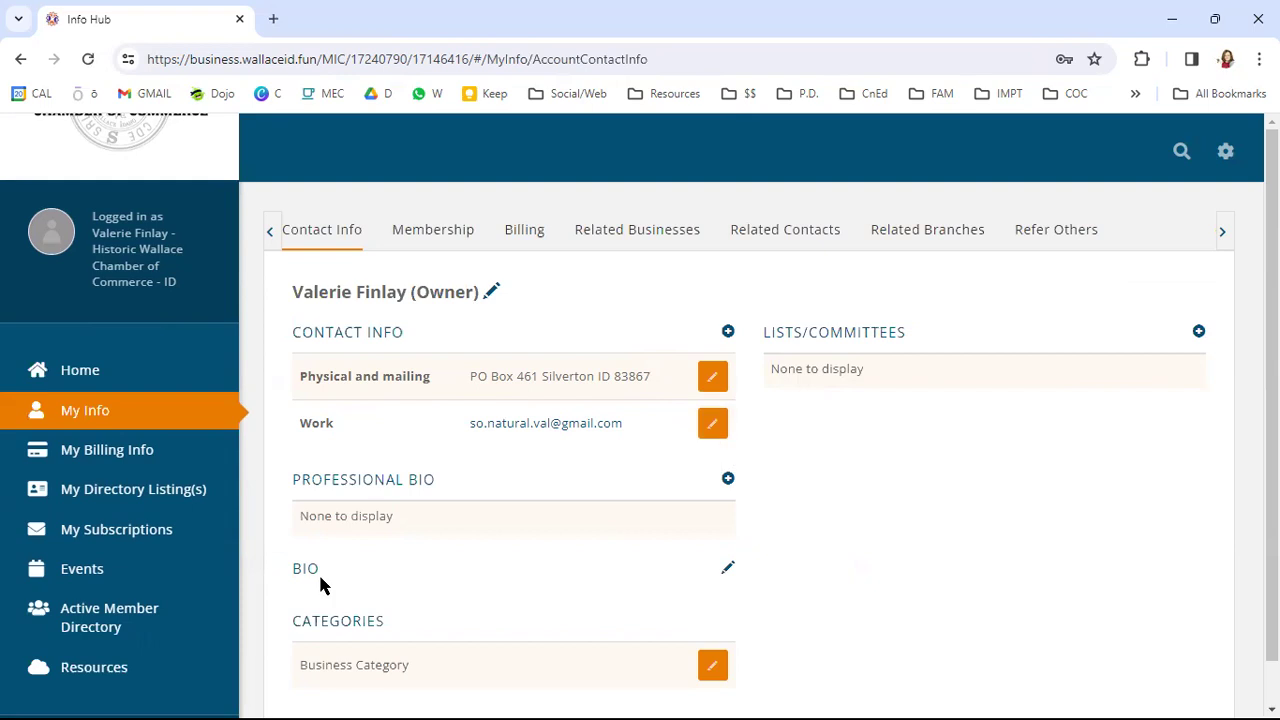
pyautogui.scroll(-1, 661, 620)
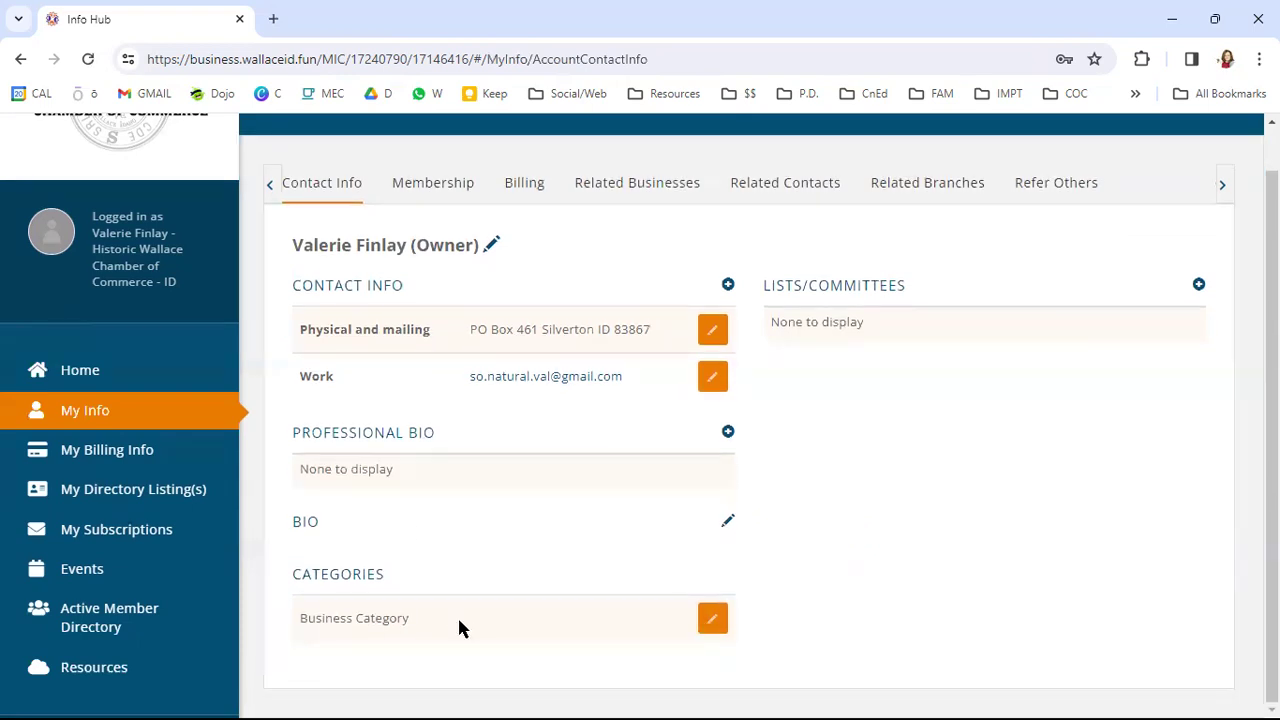
# - In the Categories dialog, tick Health, Wellness & Assisted Living and Specialty Services
pyautogui.click(710, 624)
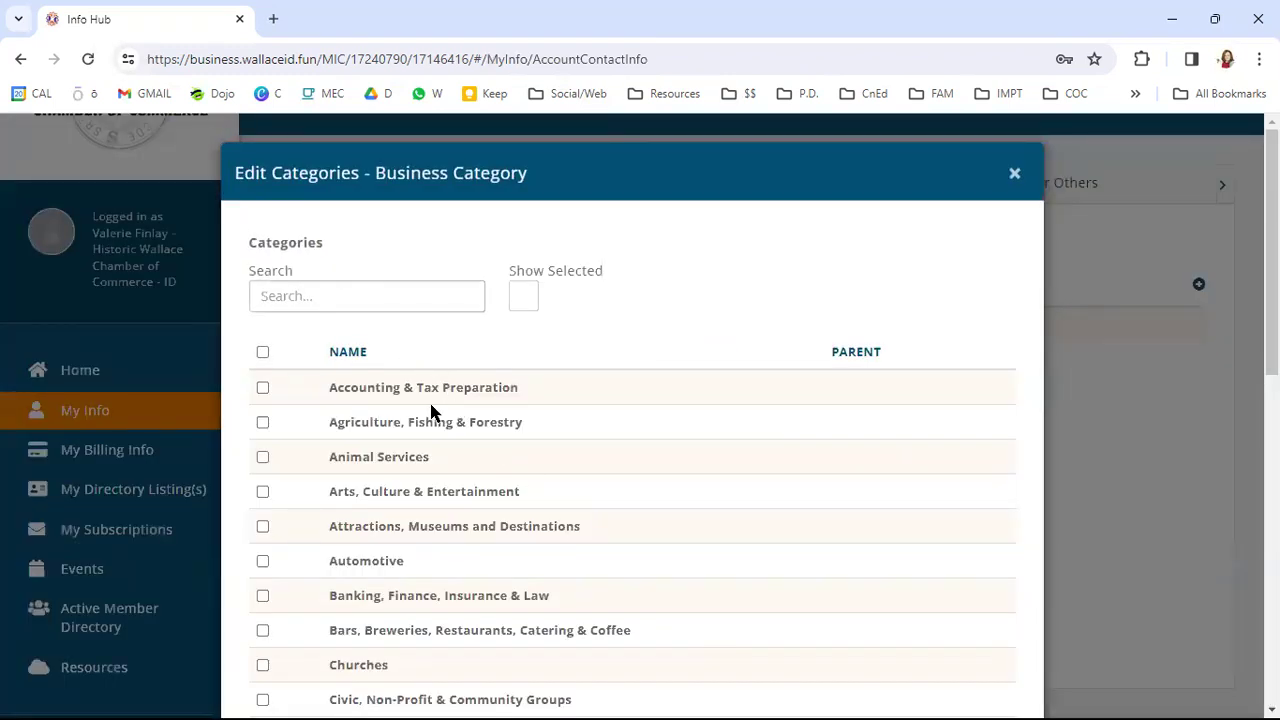
pyautogui.scroll(-2, 428, 528)
pyautogui.scroll(-1, 423, 533)
pyautogui.scroll(-2, 420, 520)
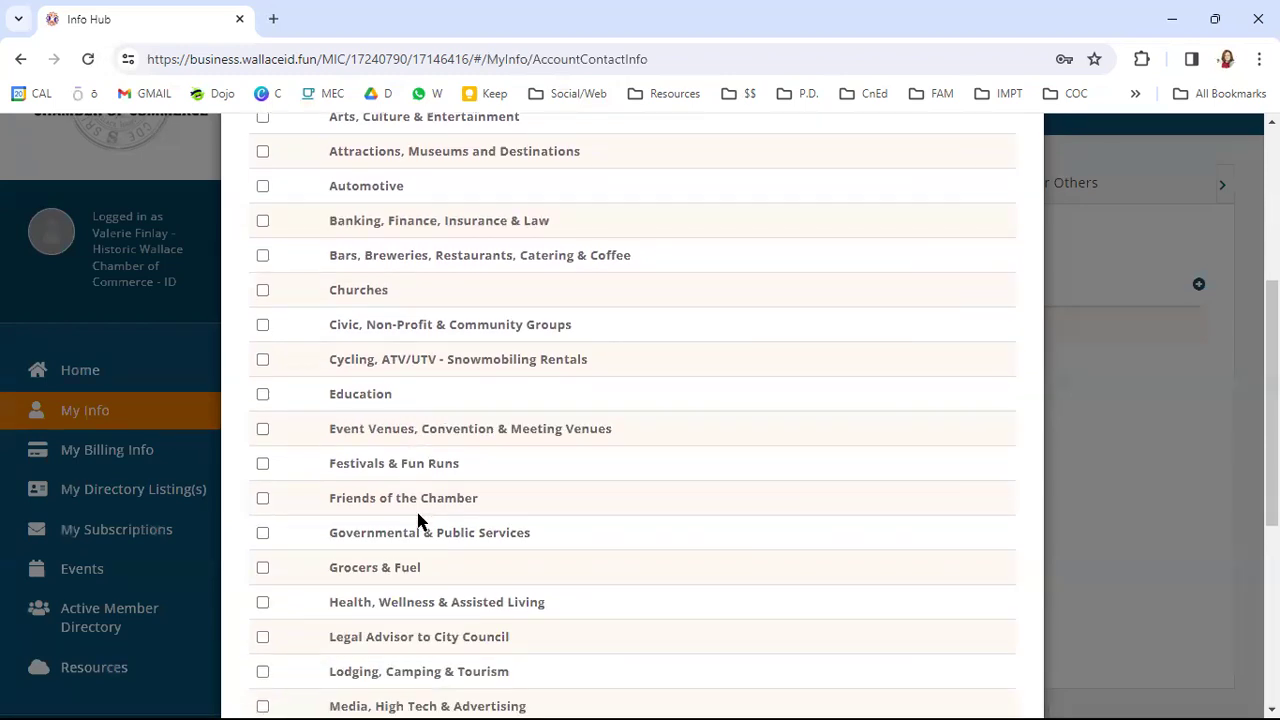
pyautogui.scroll(-1, 413, 508)
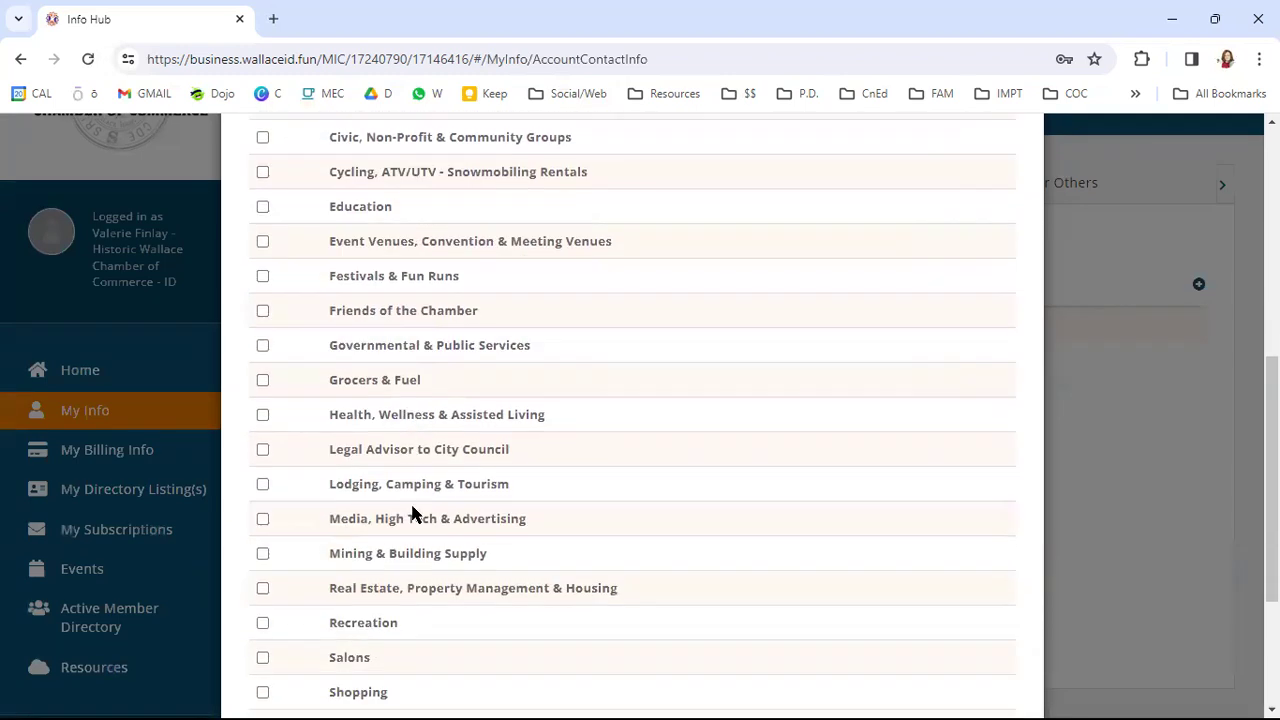
pyautogui.click(262, 415)
pyautogui.scroll(-1, 540, 483)
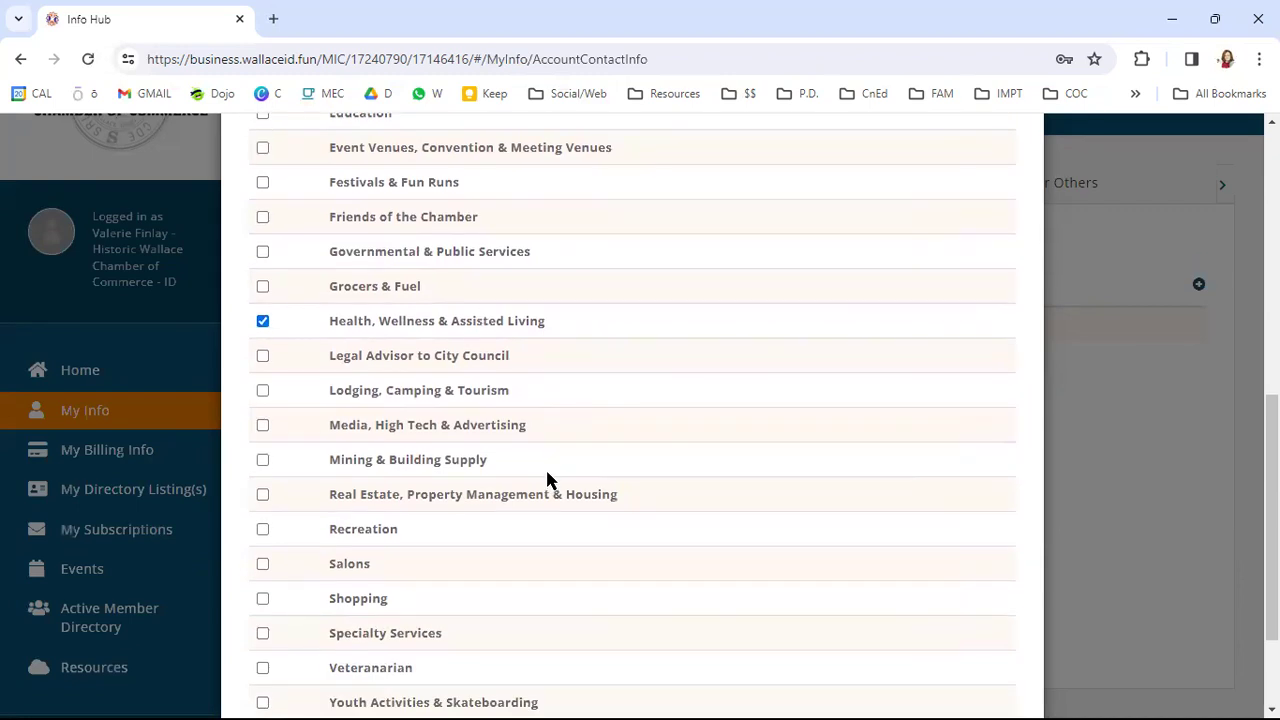
pyautogui.scroll(-1, 547, 481)
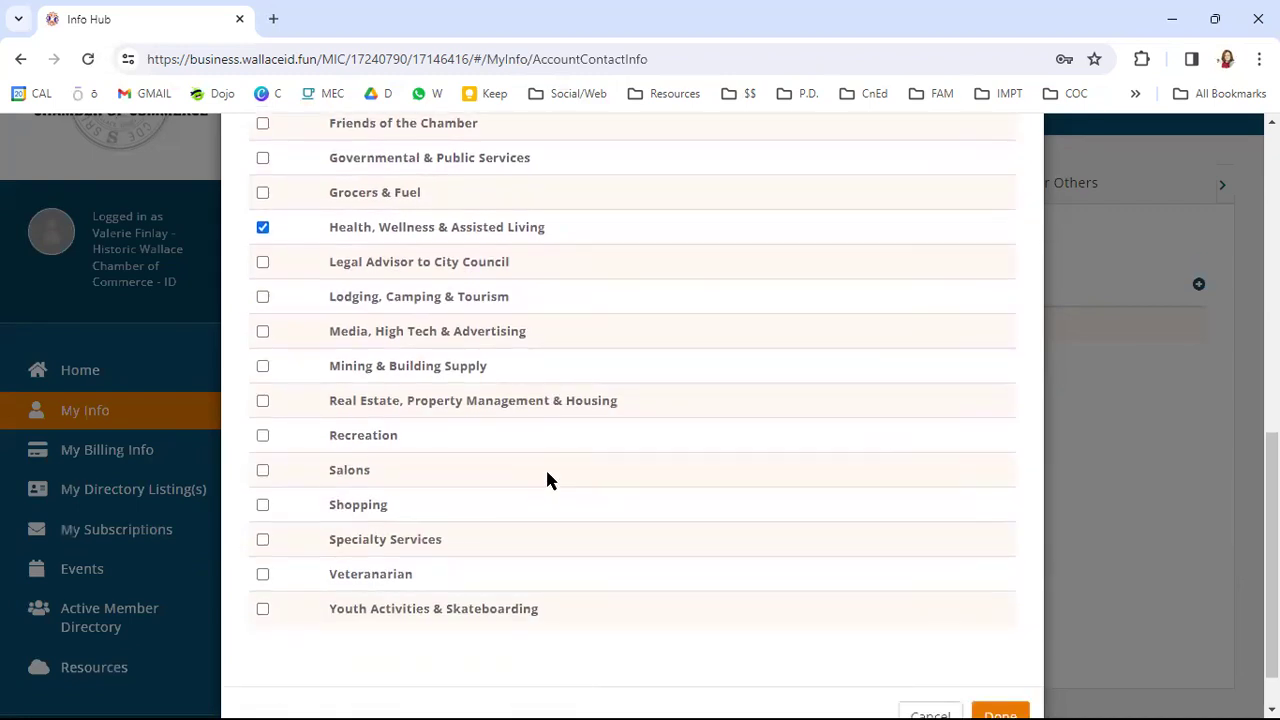
pyautogui.click(262, 539)
pyautogui.scroll(7, 615, 527)
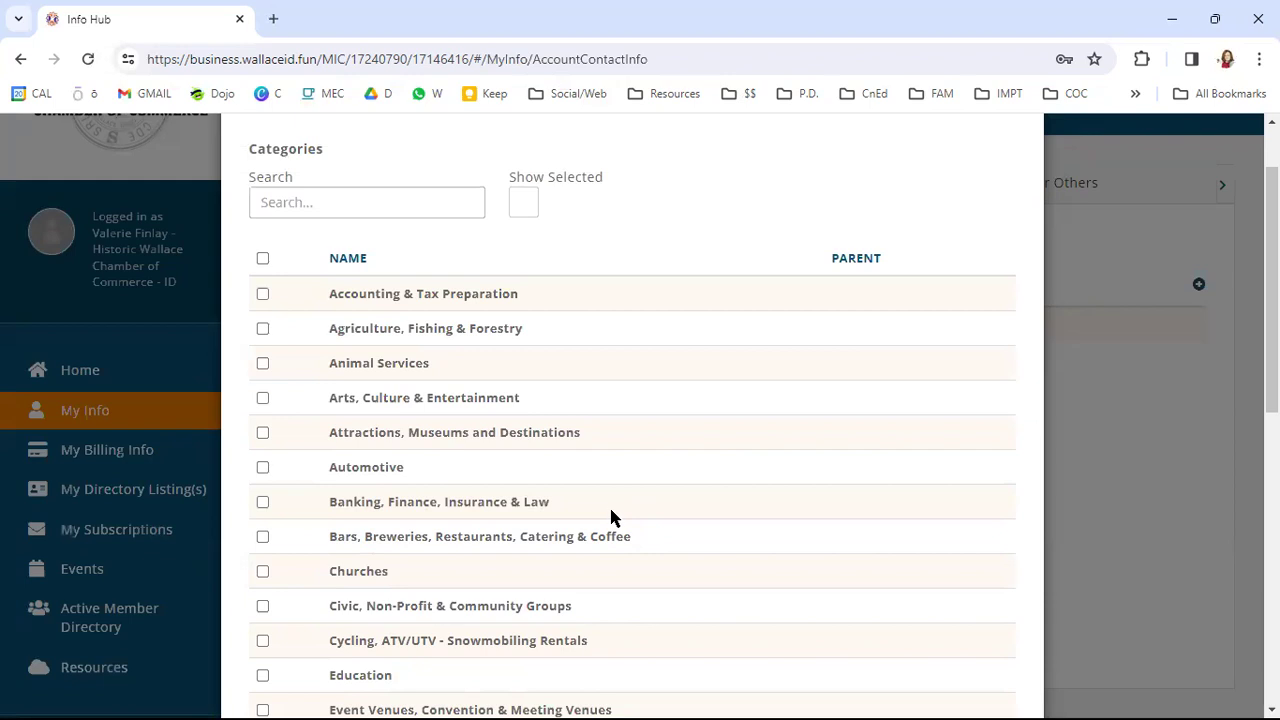
pyautogui.scroll(-7, 618, 497)
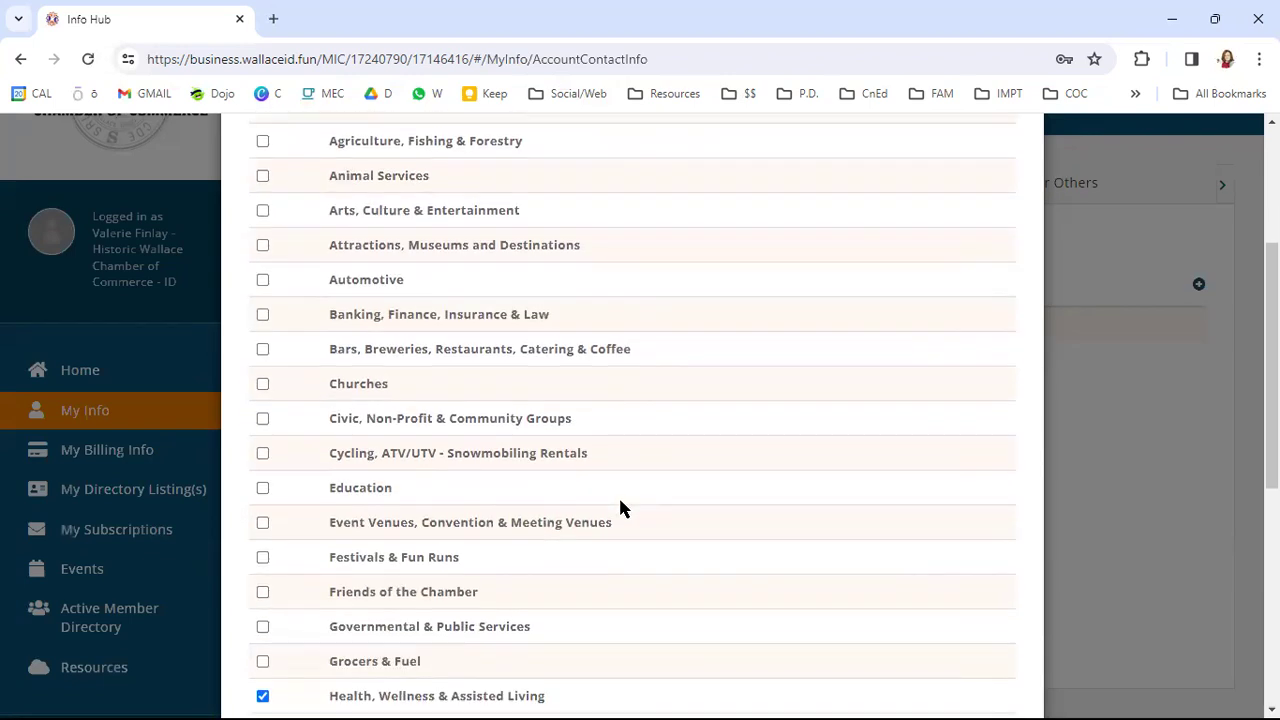
# - Confirm the Health, Wellness & Assisted Living and Specialty Services categories with Done
pyautogui.click(1000, 658)
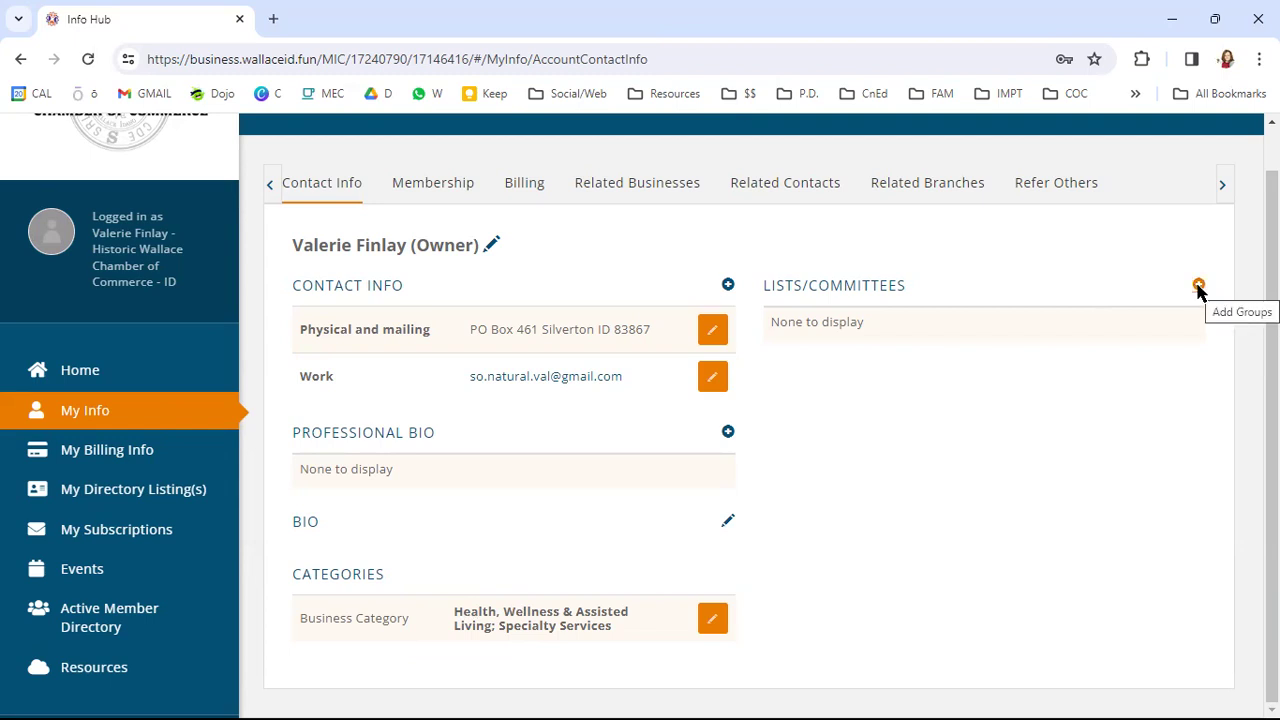
pyautogui.click(1198, 286)
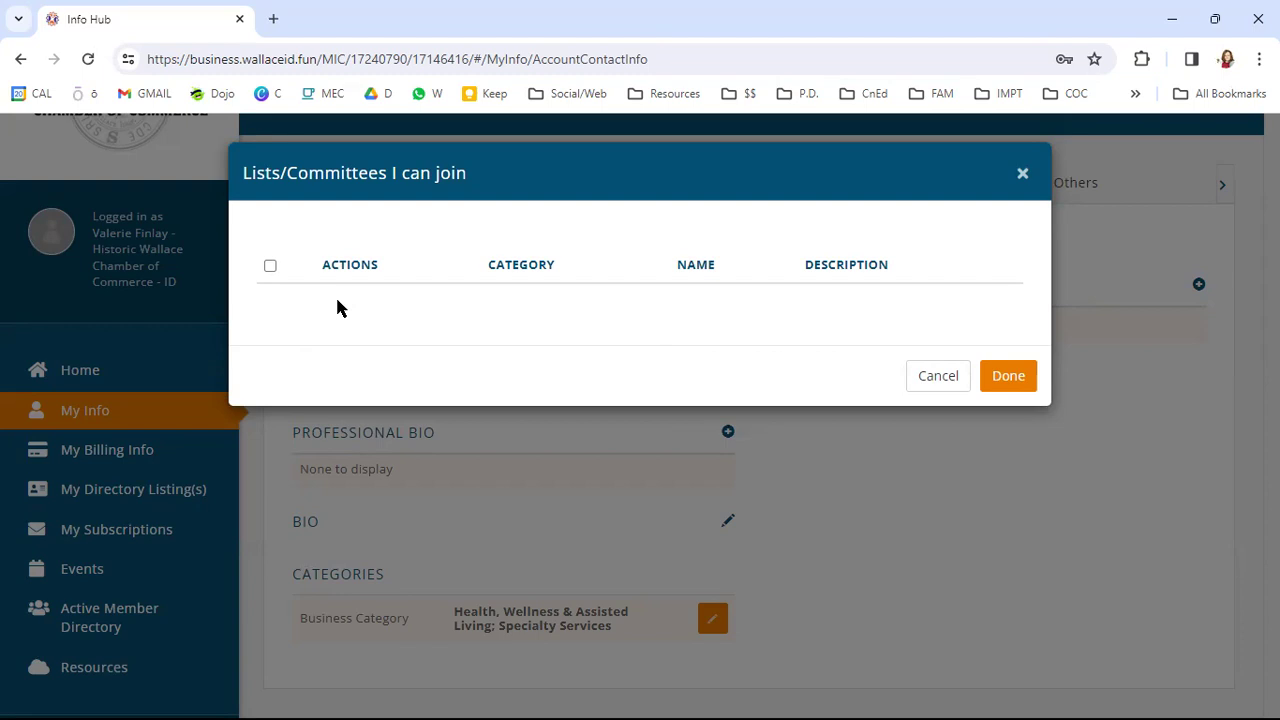
pyautogui.click(929, 382)
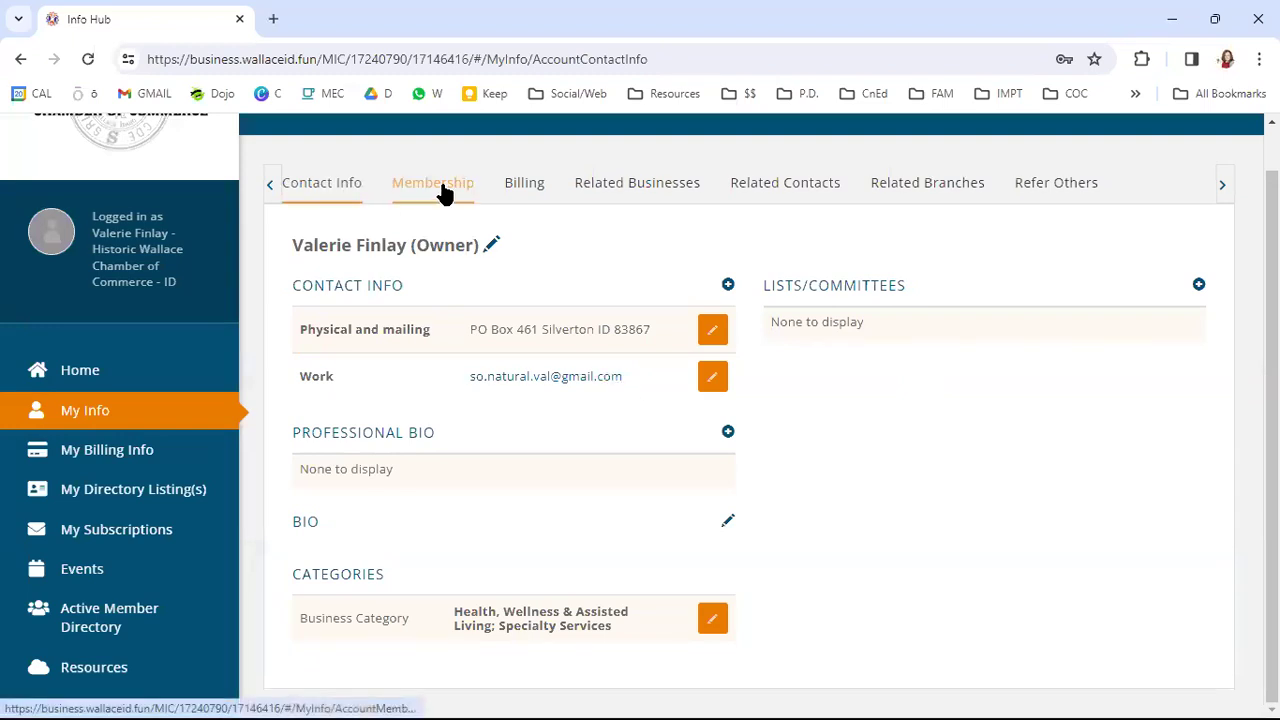
# - View the Membership details, then the Billing tab's Make a Payment page
pyautogui.click(444, 194)
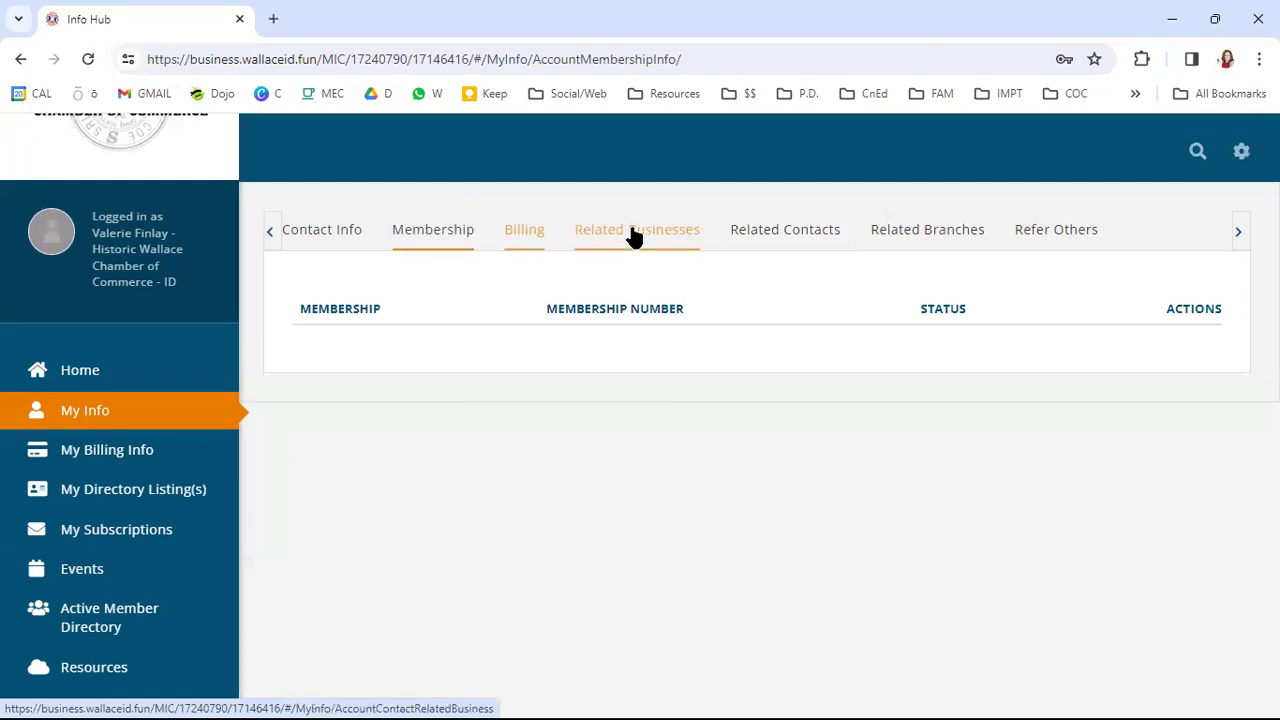
pyautogui.click(538, 236)
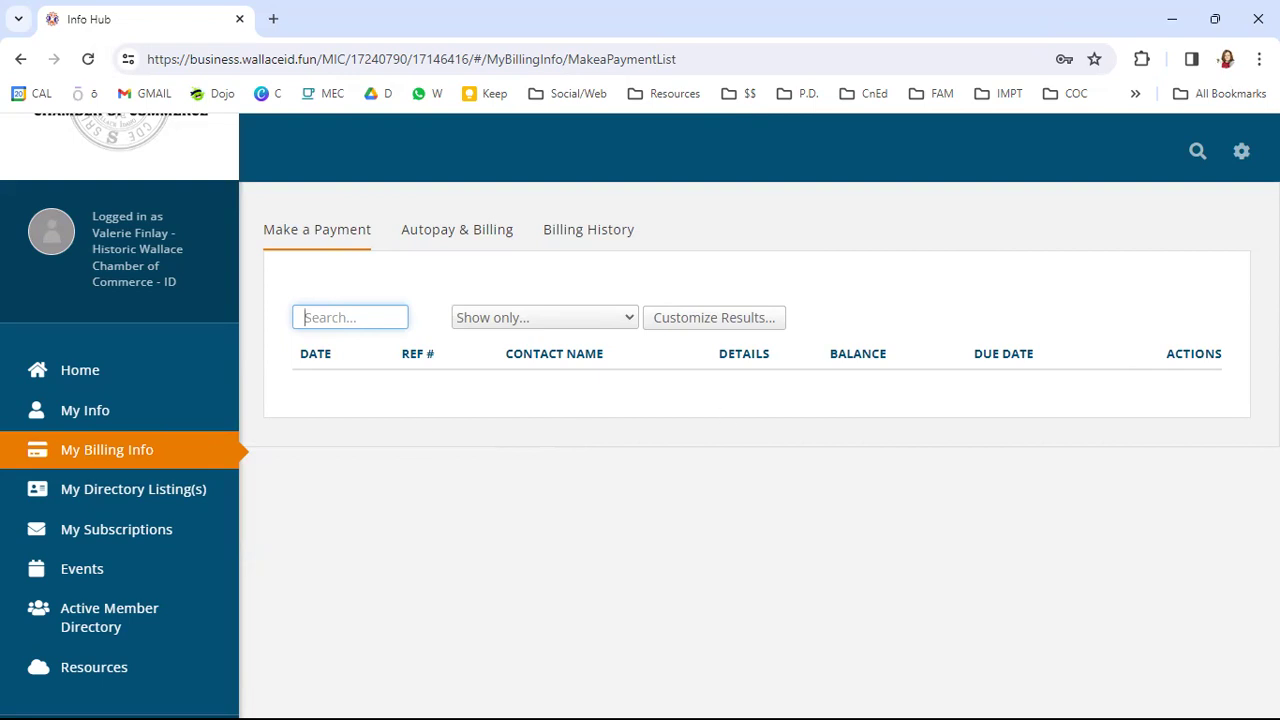
pyautogui.click(40, 500)
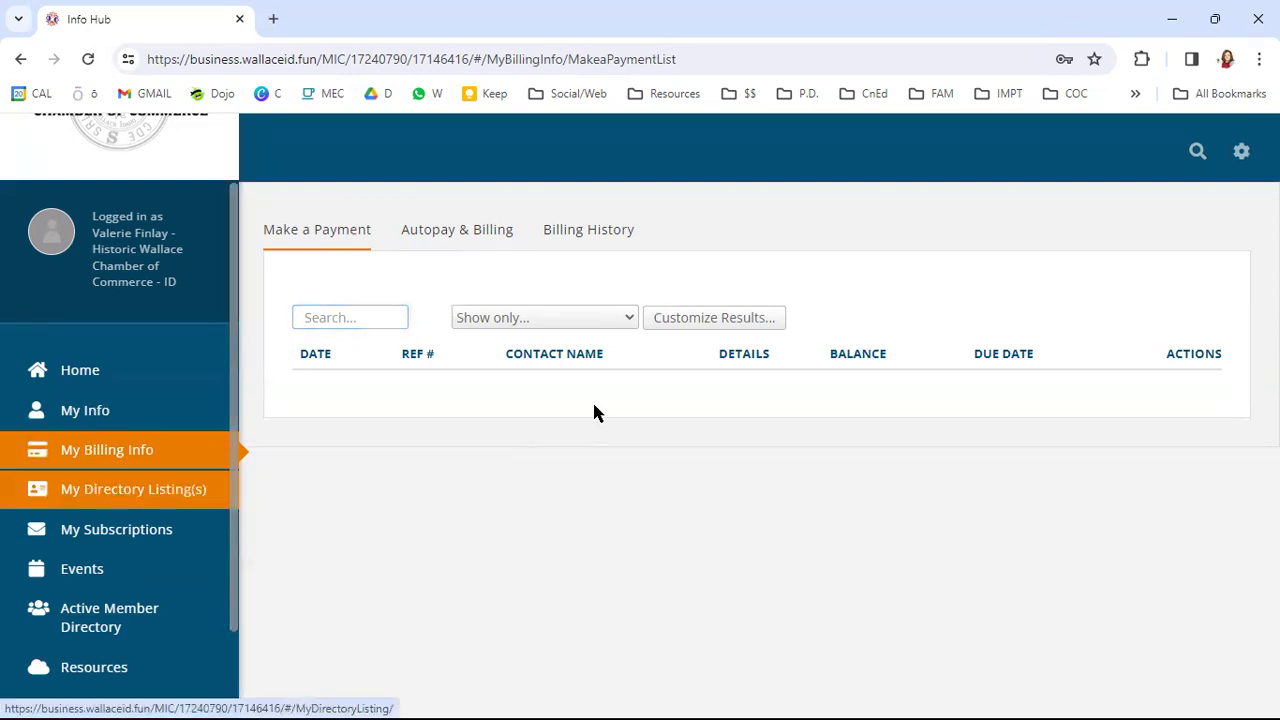
# - Open My Directory Listing(s) and expand the View Listing In dropdown
pyautogui.click(133, 510)
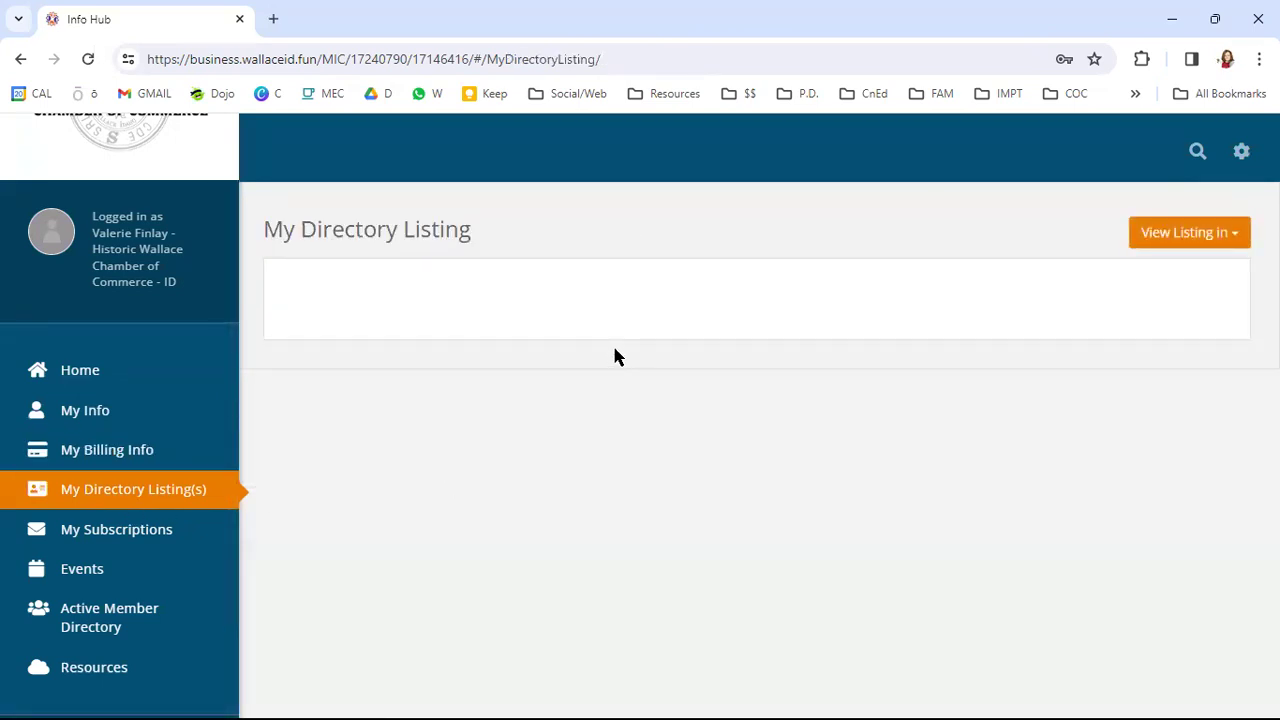
pyautogui.click(1219, 240)
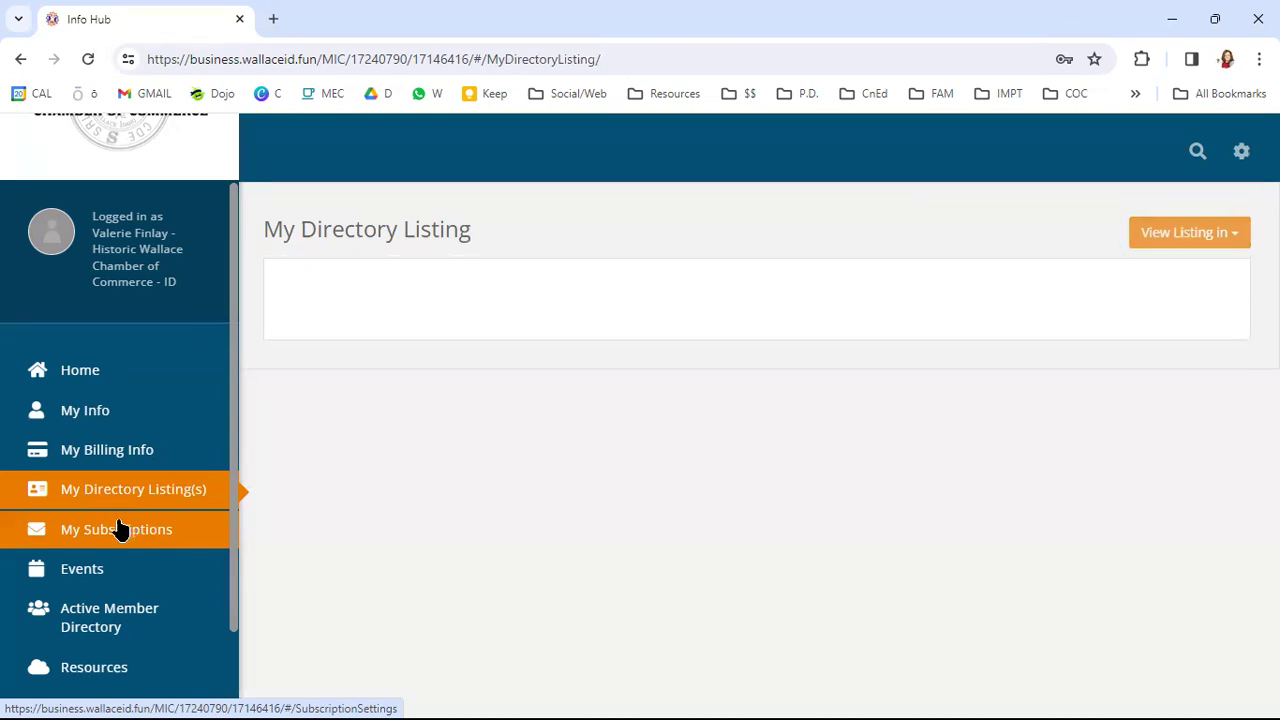
# - Open My Subscriptions from the sidebar to see the email subscription settings
pyautogui.click(113, 528)
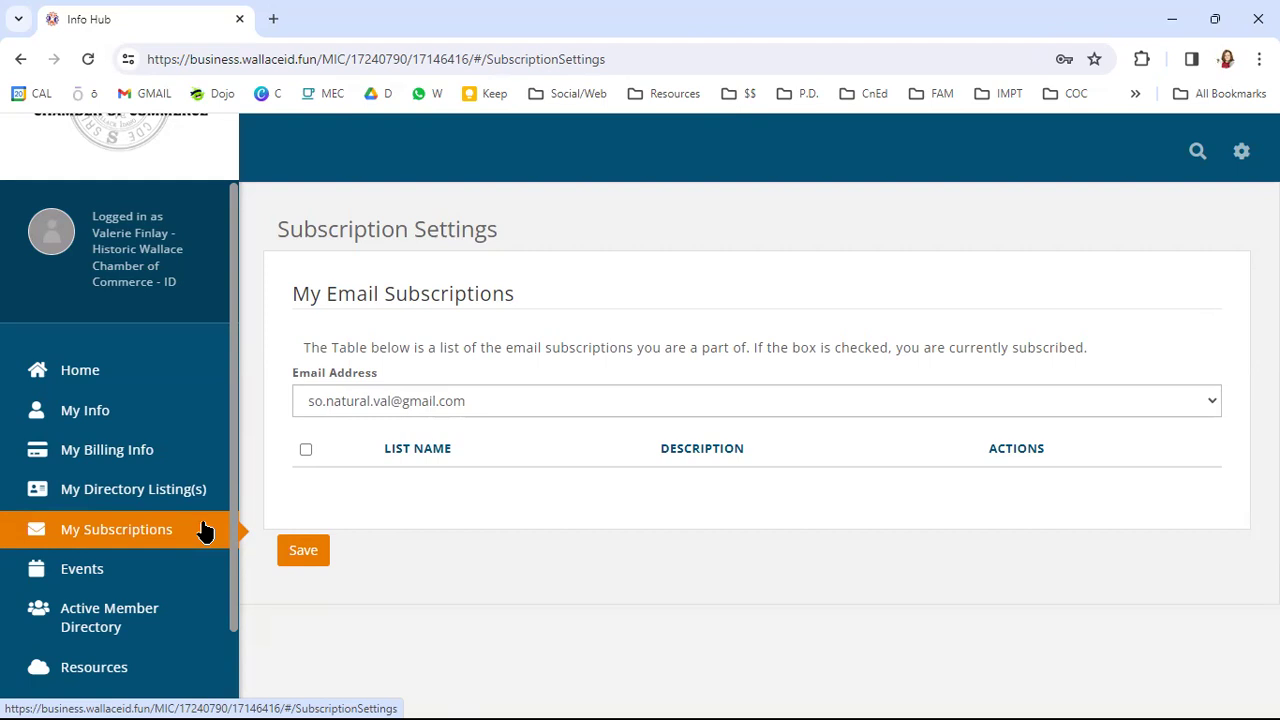
# - Show the Events list and scroll from the 4/20/2024 Leadman Triathlon to the 11/28/2024 Turkey Trot
pyautogui.click(125, 568)
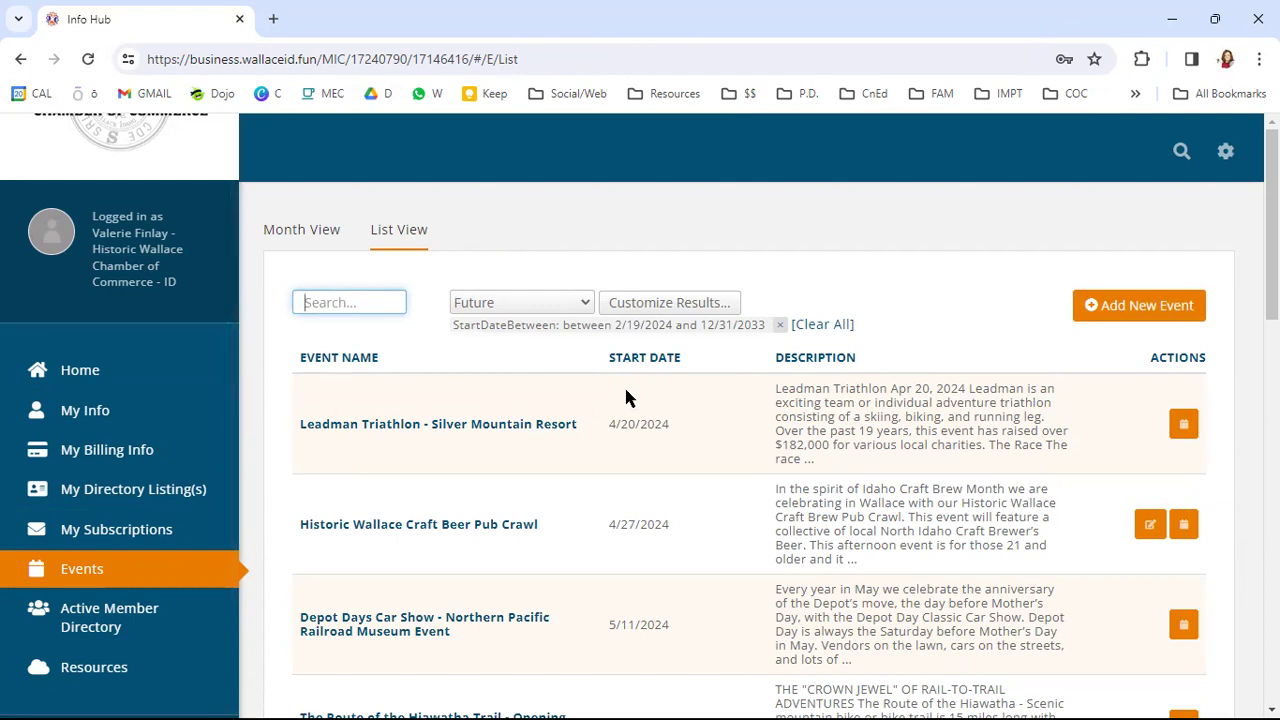
pyautogui.scroll(-2, 624, 385)
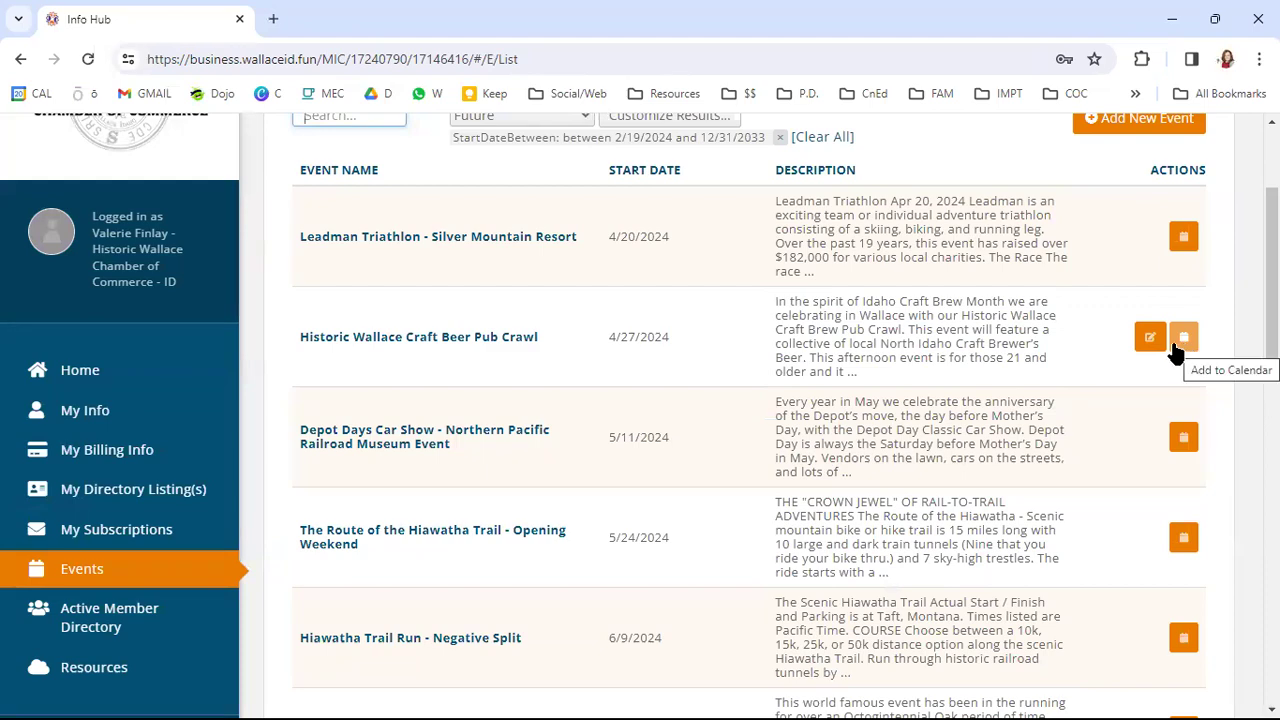
pyautogui.scroll(-6, 495, 417)
pyautogui.scroll(-4, 487, 416)
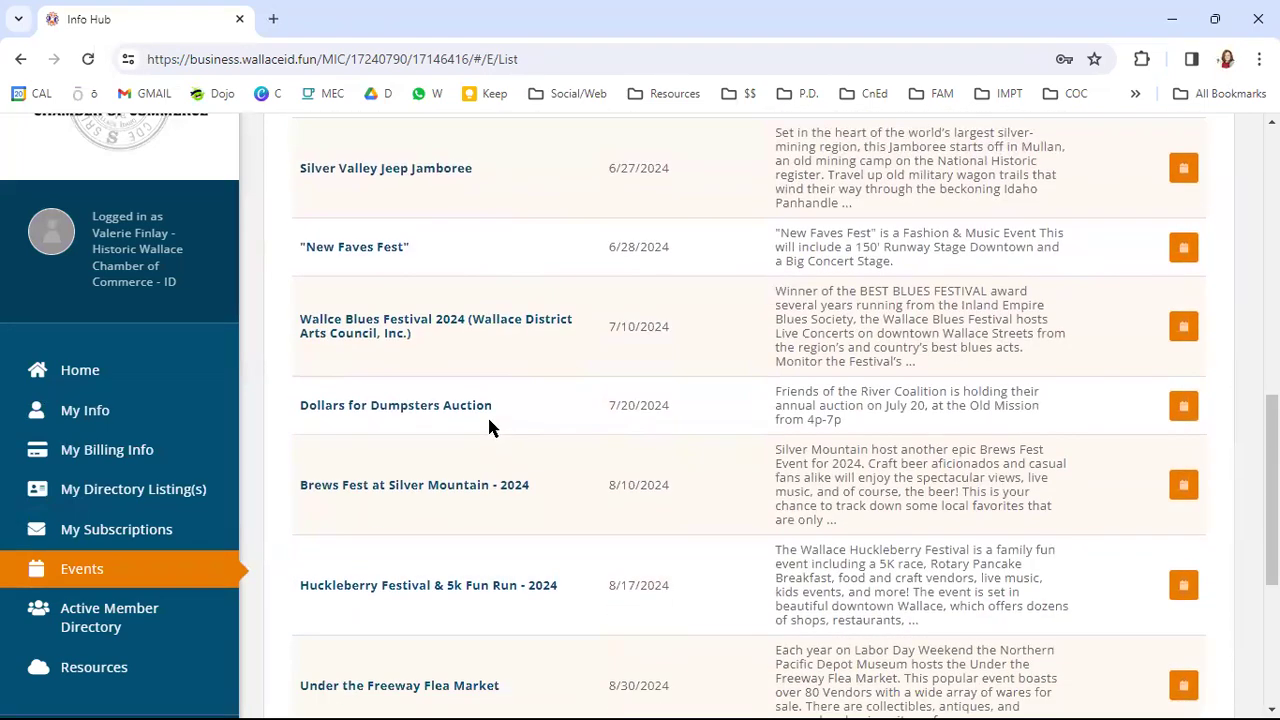
pyautogui.scroll(-1, 487, 425)
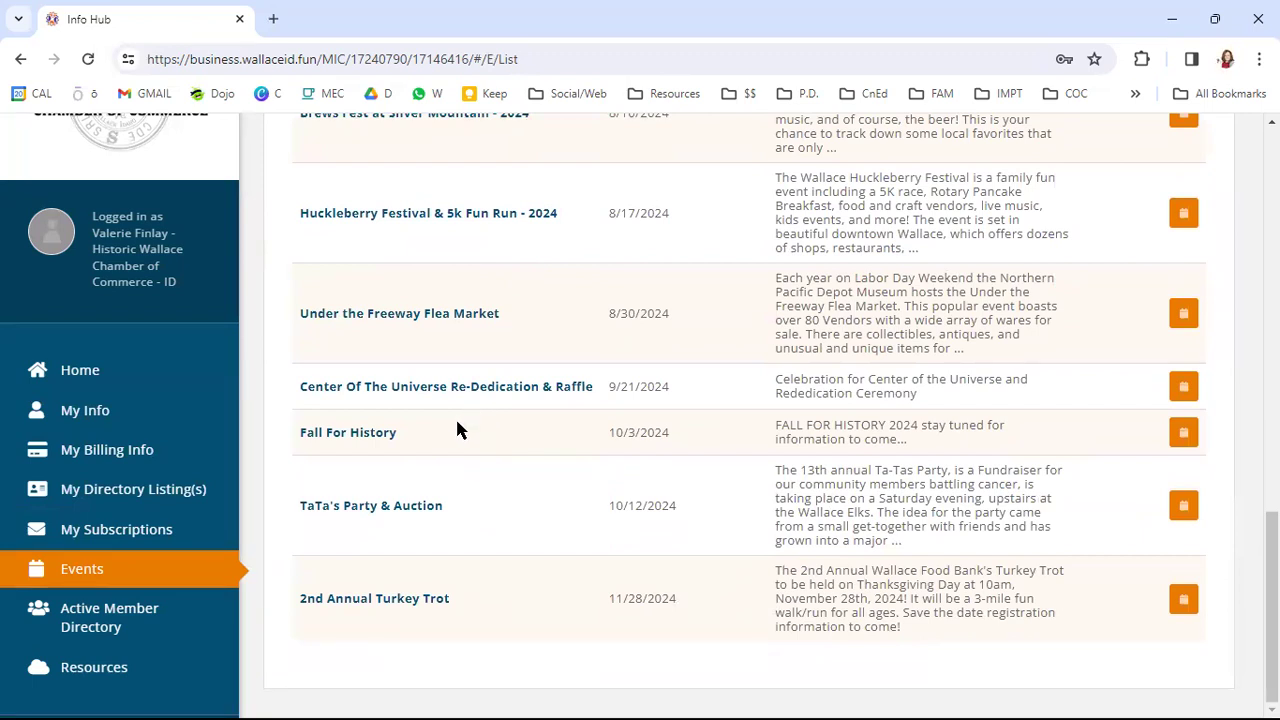
# - Visit the Active Member Directory, then check the home dashboard's $0.00 balance and upcoming events
pyautogui.click(89, 621)
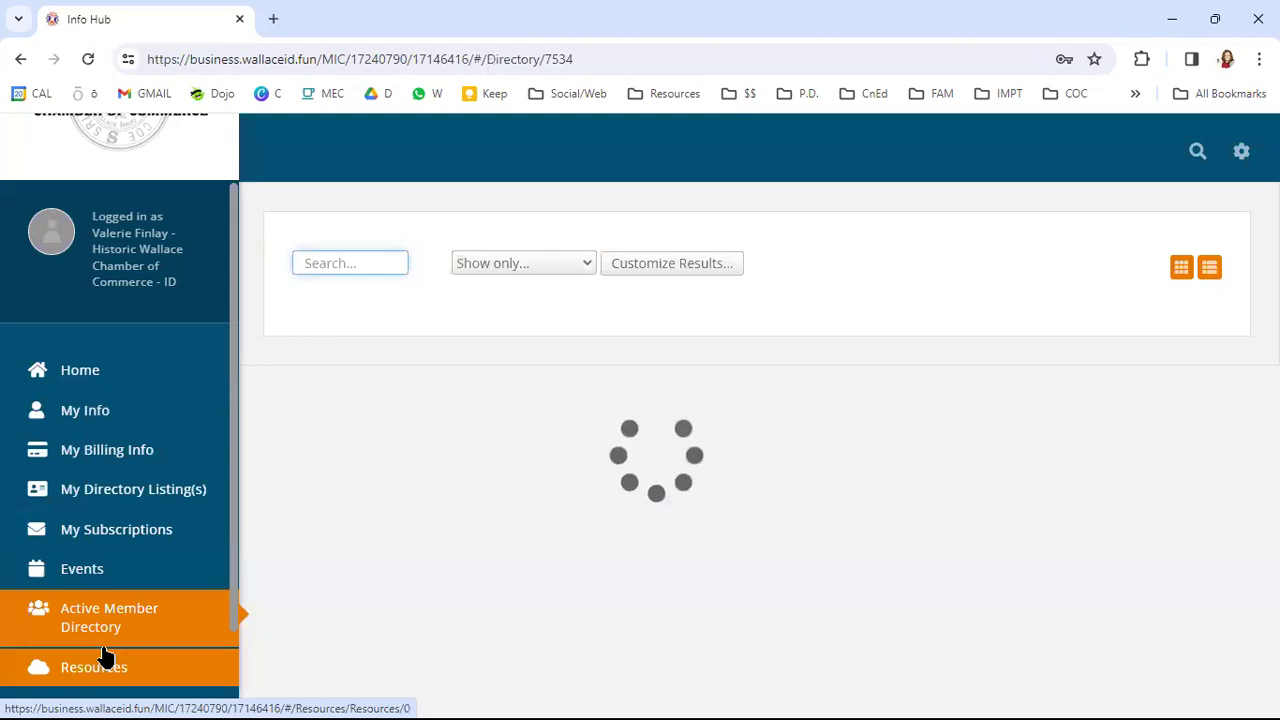
pyautogui.click(120, 380)
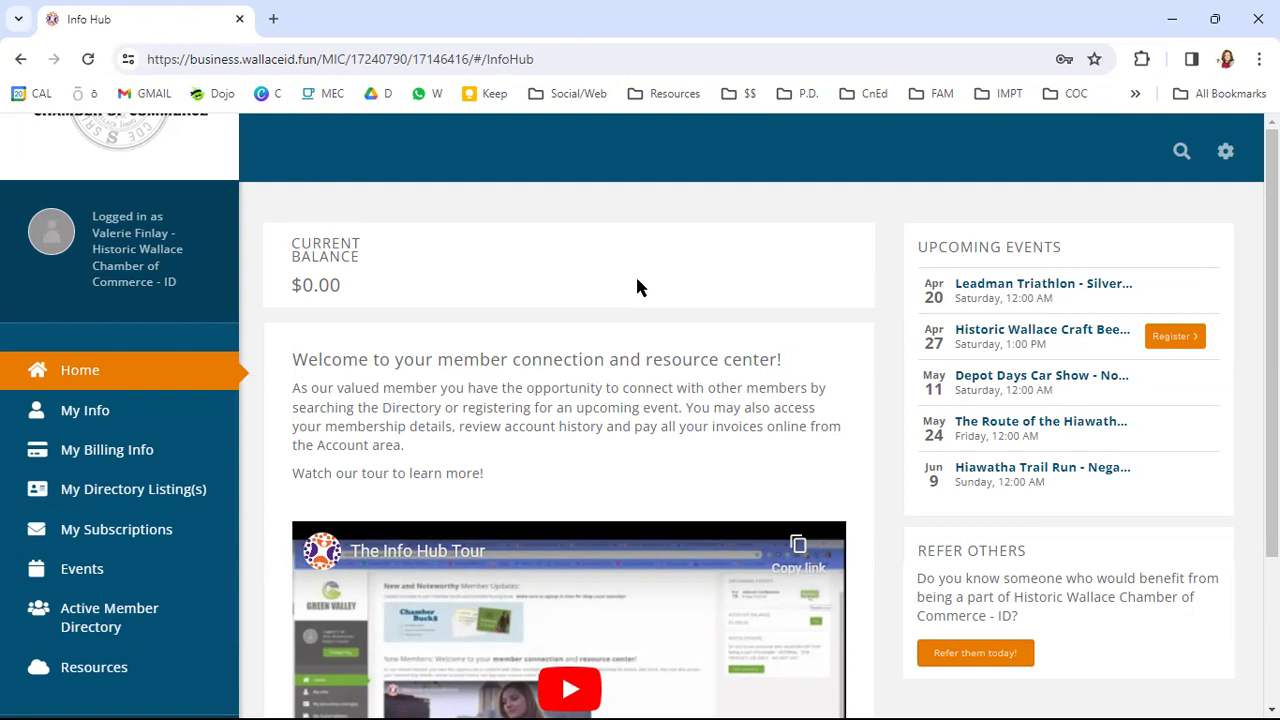
pyautogui.scroll(-2, 616, 290)
pyautogui.scroll(2, 616, 284)
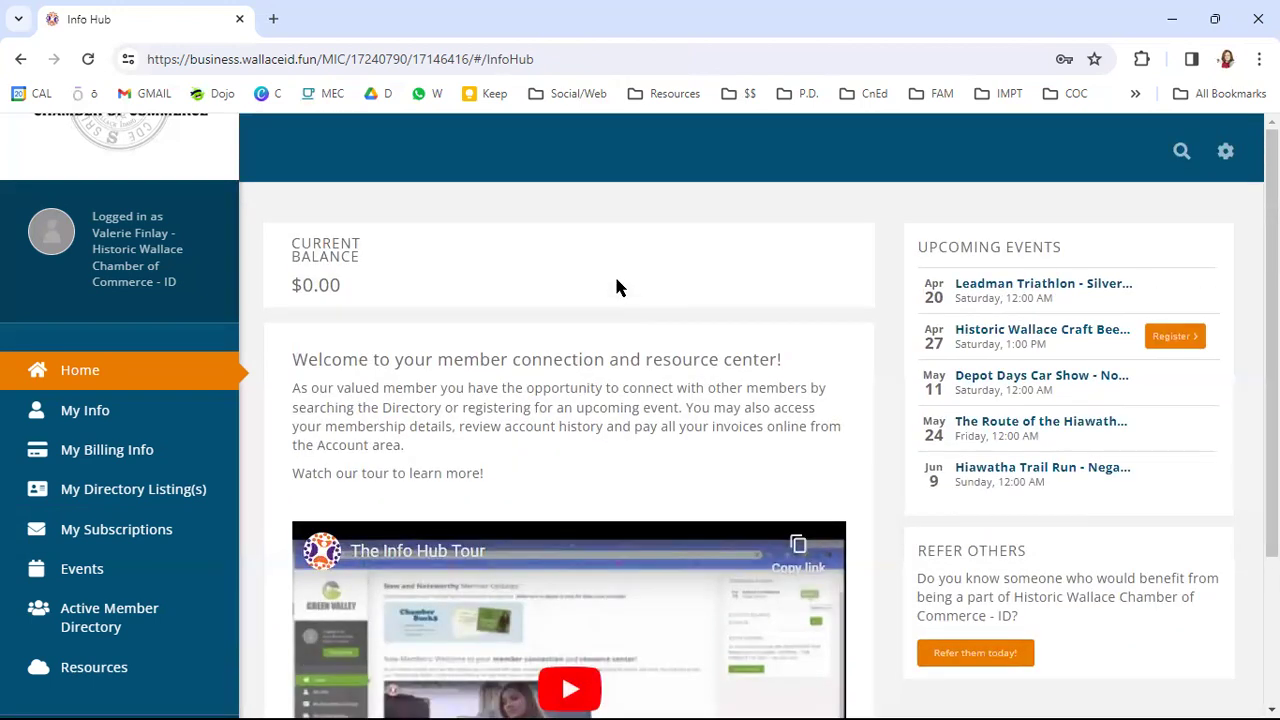